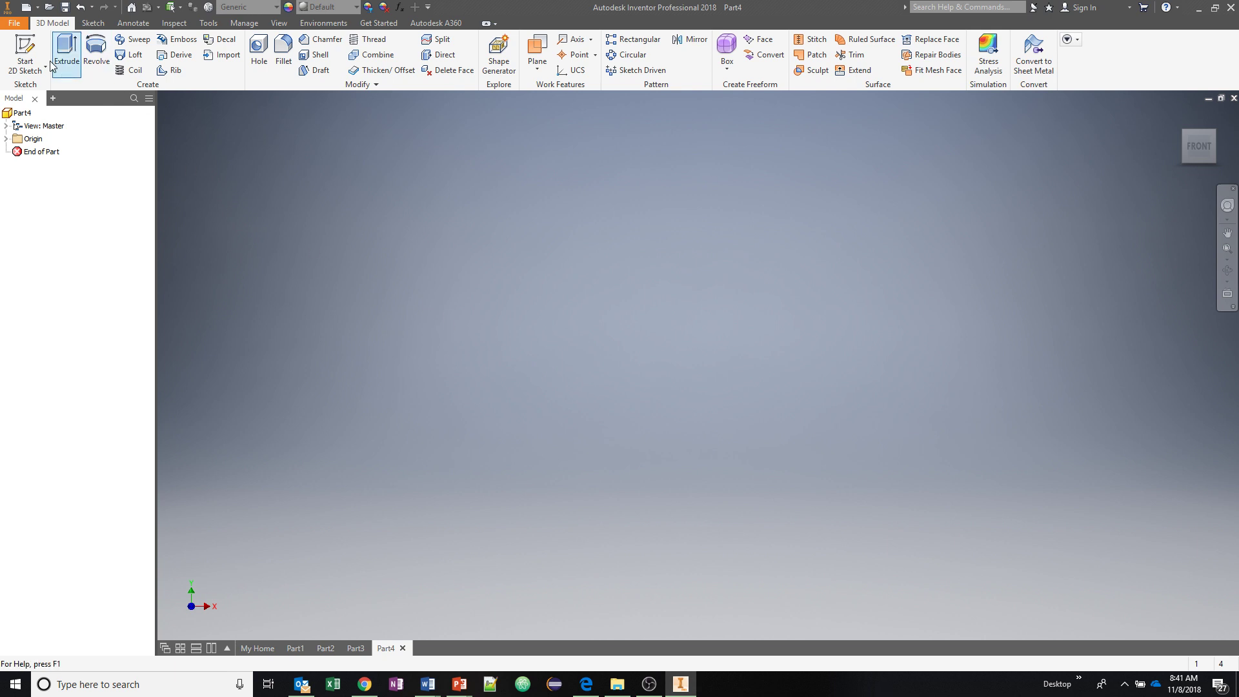
# Sketch a rectangle 2.25 in wide and 1.5 in high from the origin on the XY plane and finish the sketch
pyautogui.click(26, 55)
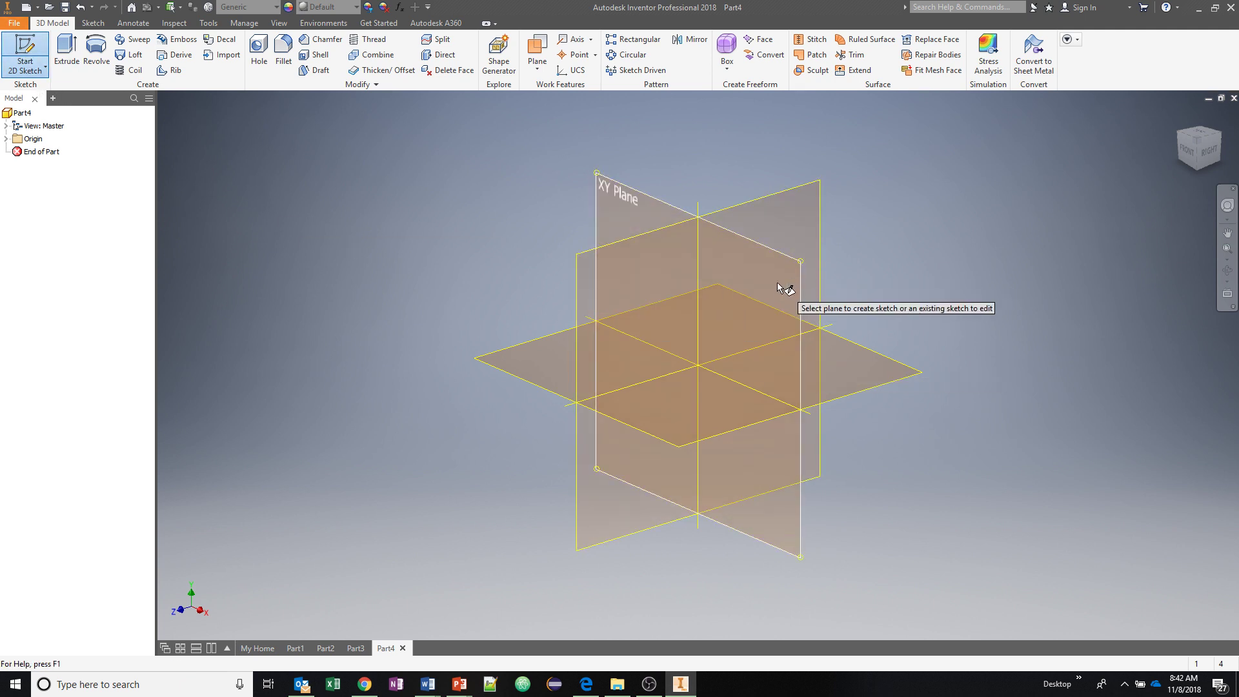
pyautogui.click(778, 283)
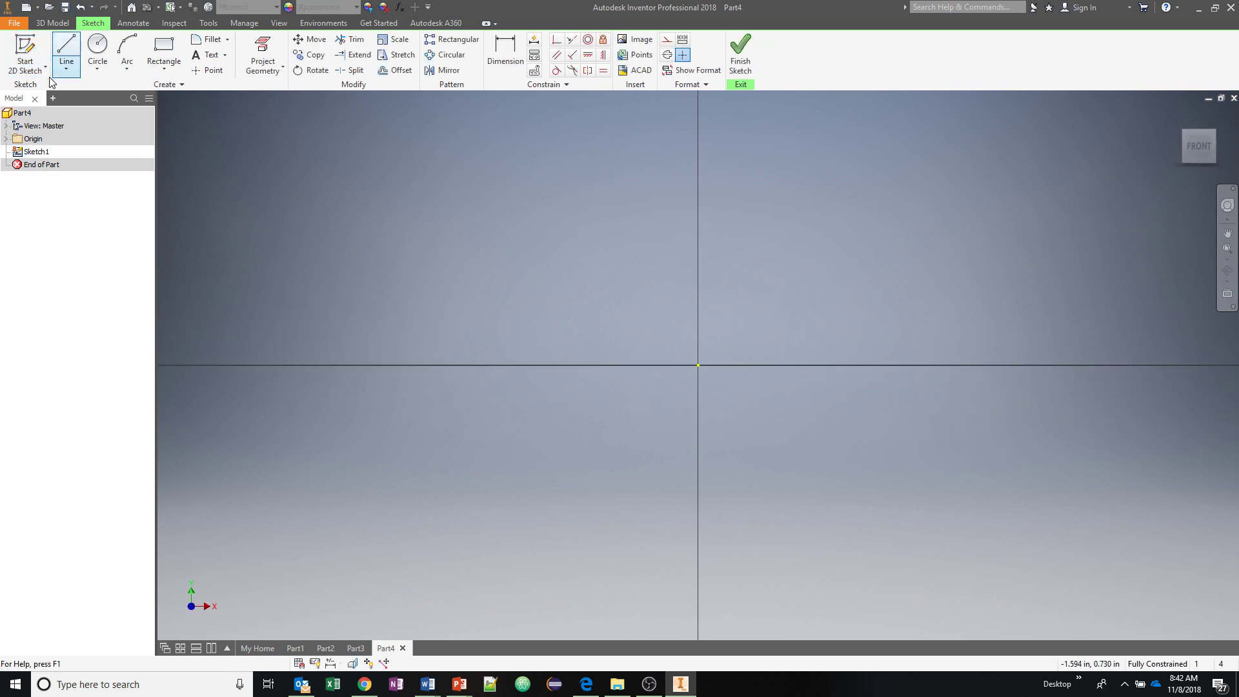
pyautogui.click(164, 45)
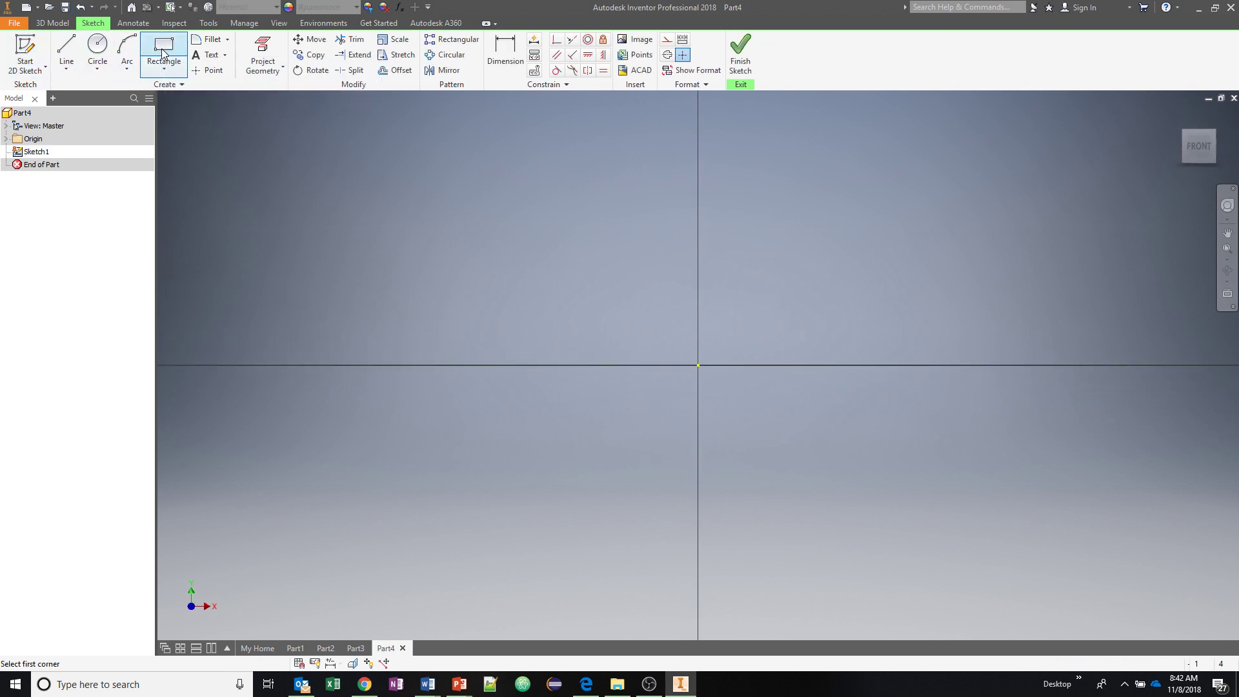
pyautogui.click(699, 366)
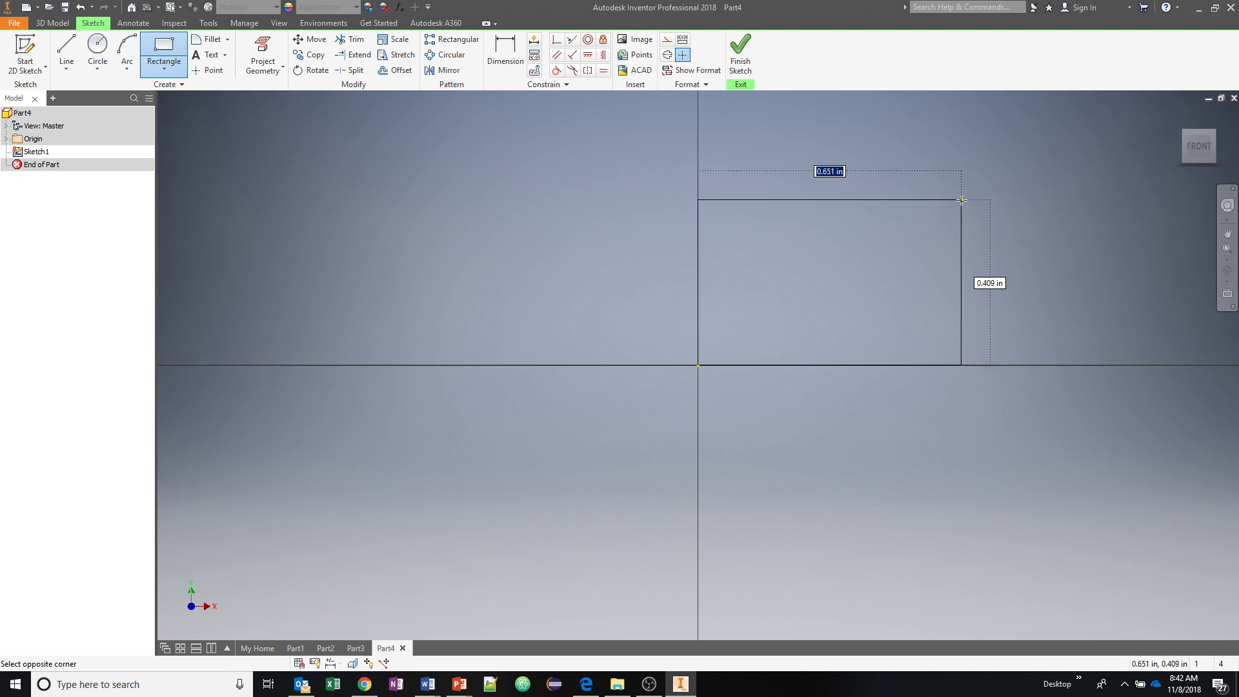
pyautogui.write('2.25')
pyautogui.press('Tab')
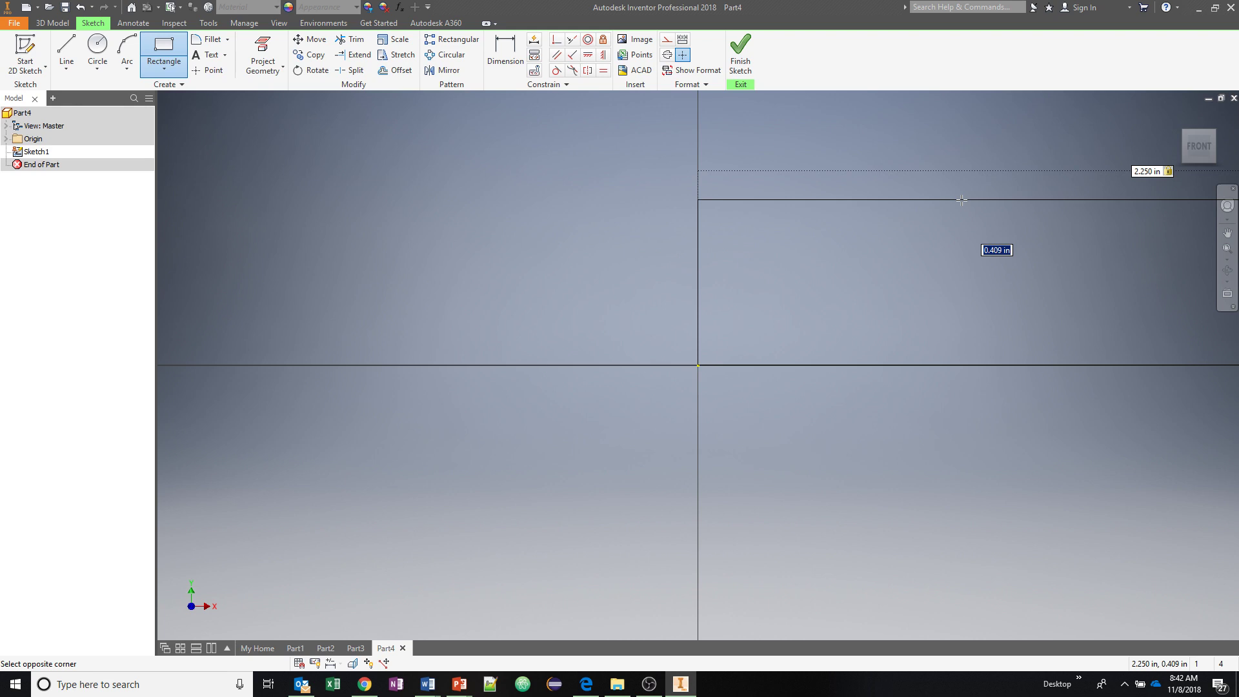
pyautogui.write('1.5')
pyautogui.press('Return')
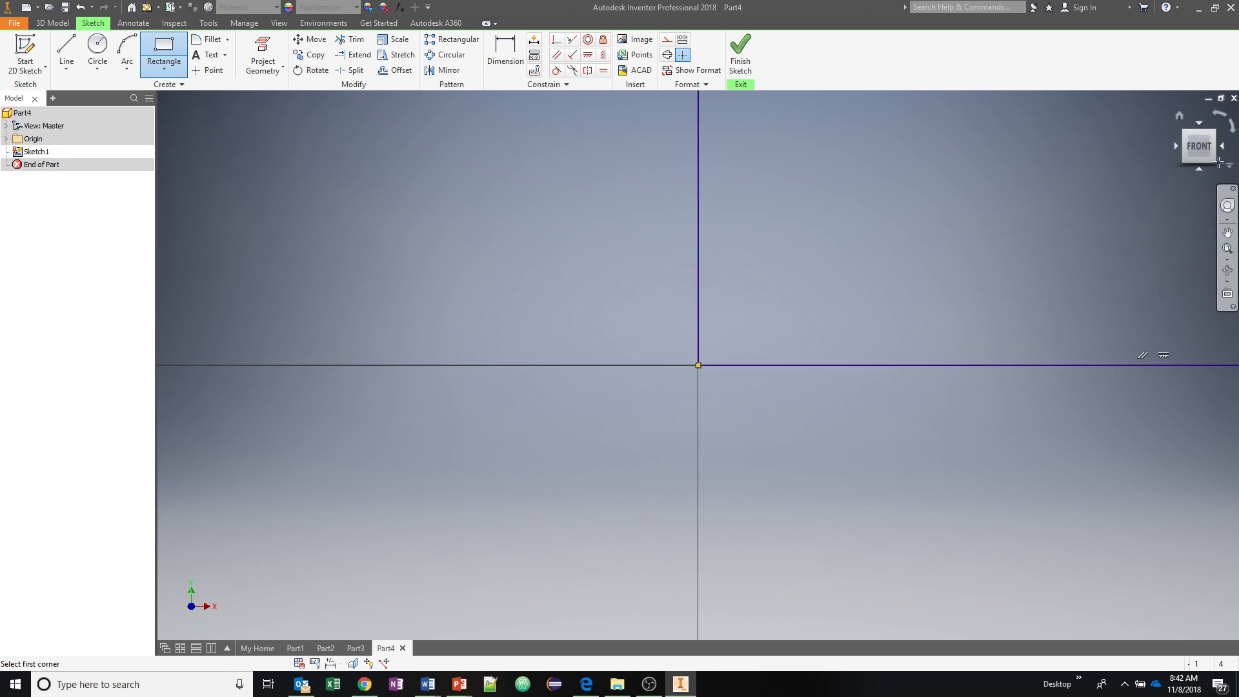
pyautogui.click(1197, 141)
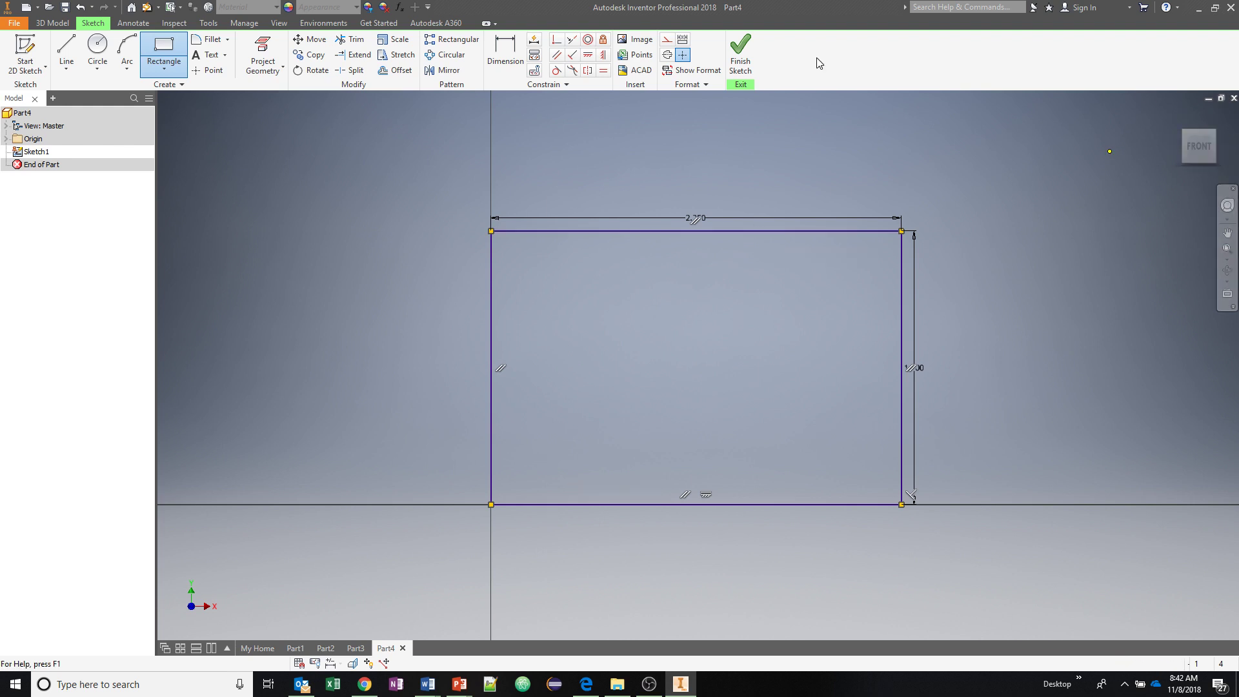
pyautogui.click(741, 60)
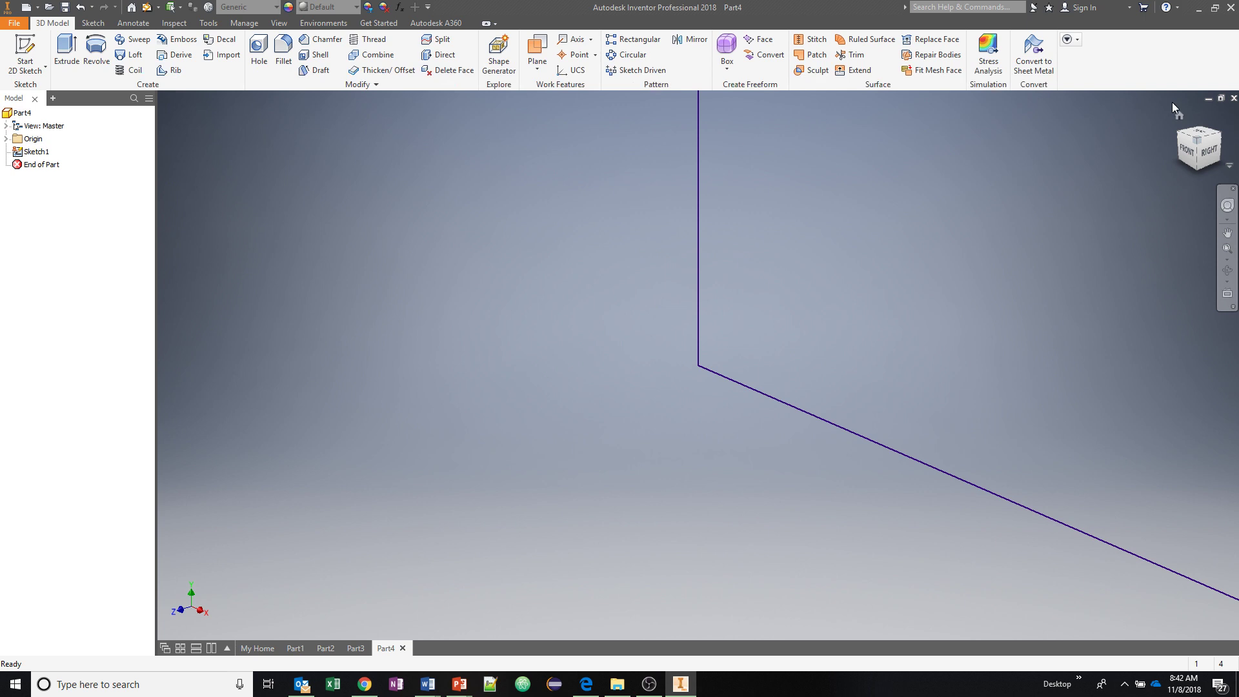
# Extrude the rectangle into a solid block with a distance of .75+.75 in
pyautogui.click(1177, 113)
pyautogui.click(63, 52)
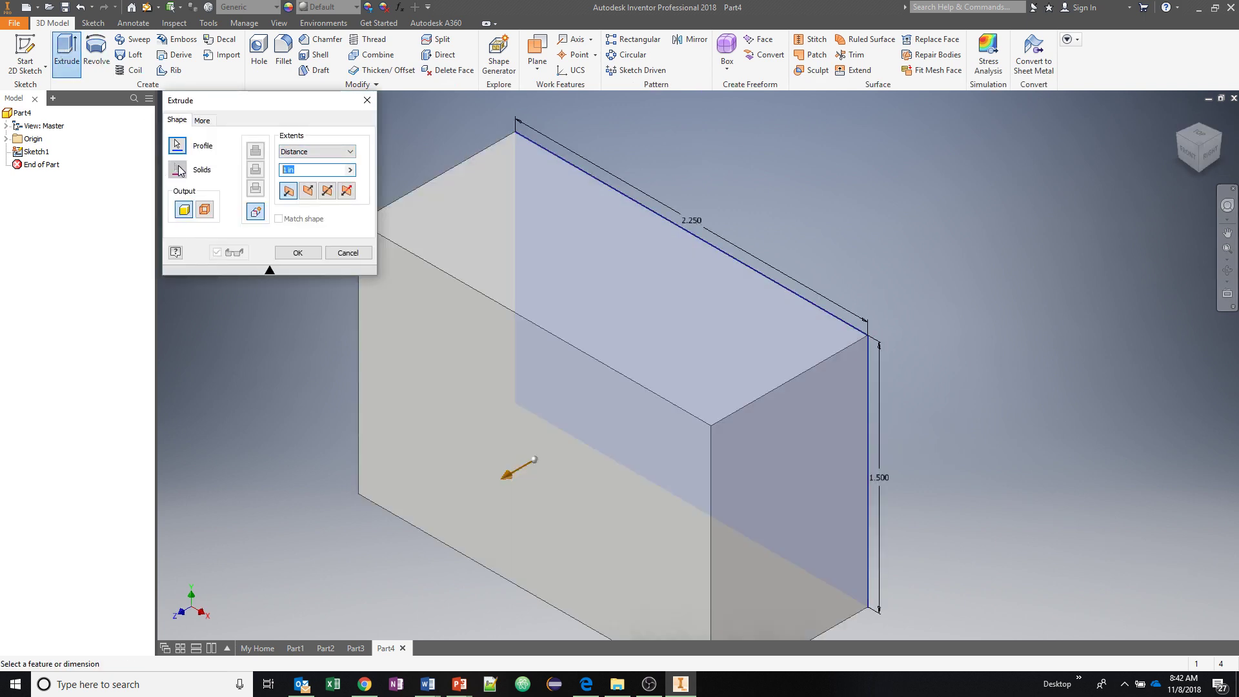
pyautogui.write('.')
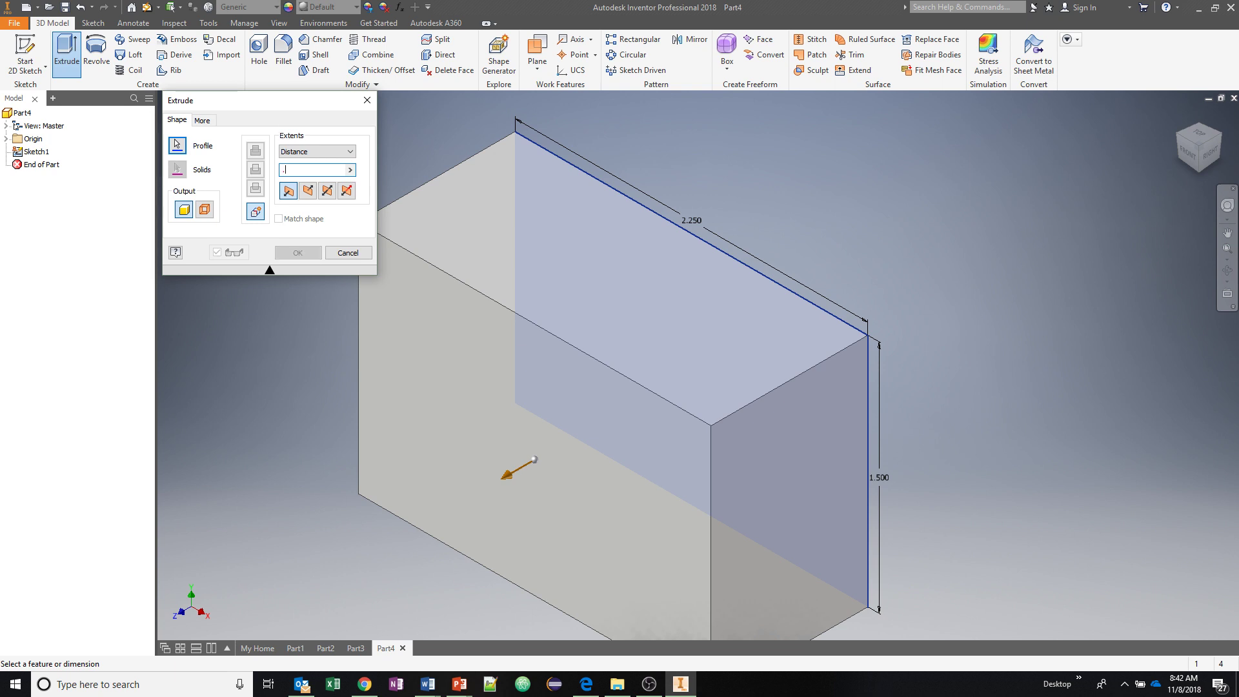
pyautogui.write('756')
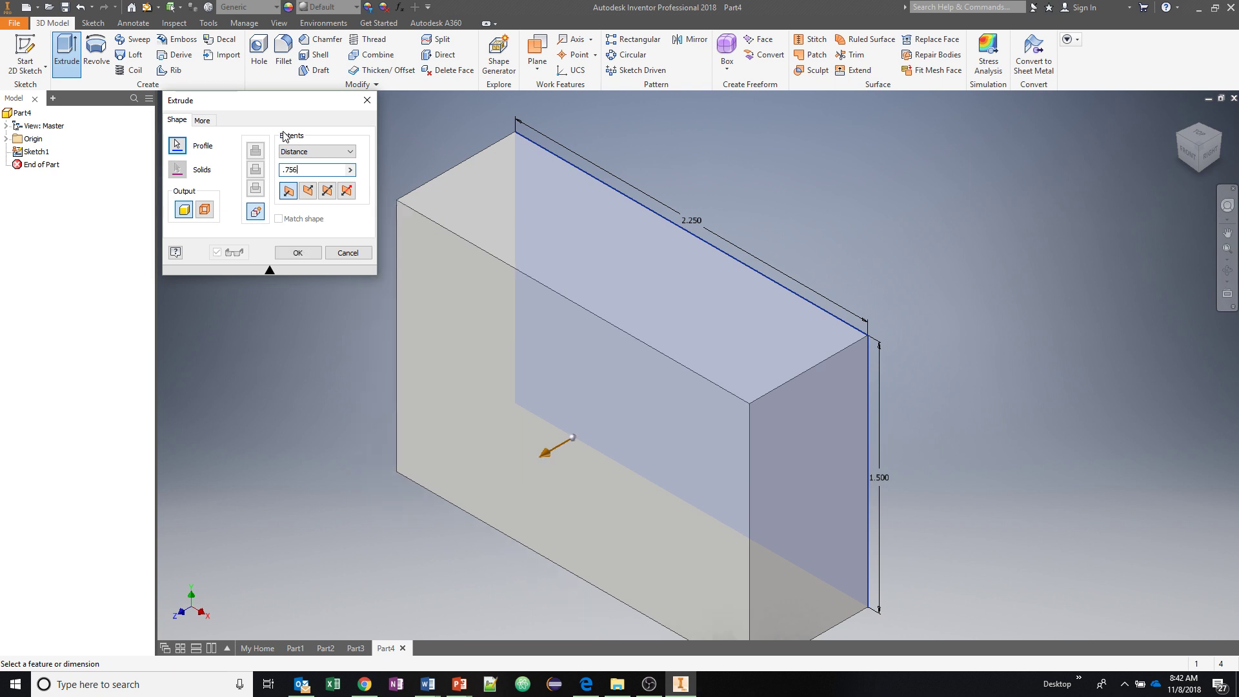
pyautogui.press('BackSpace')
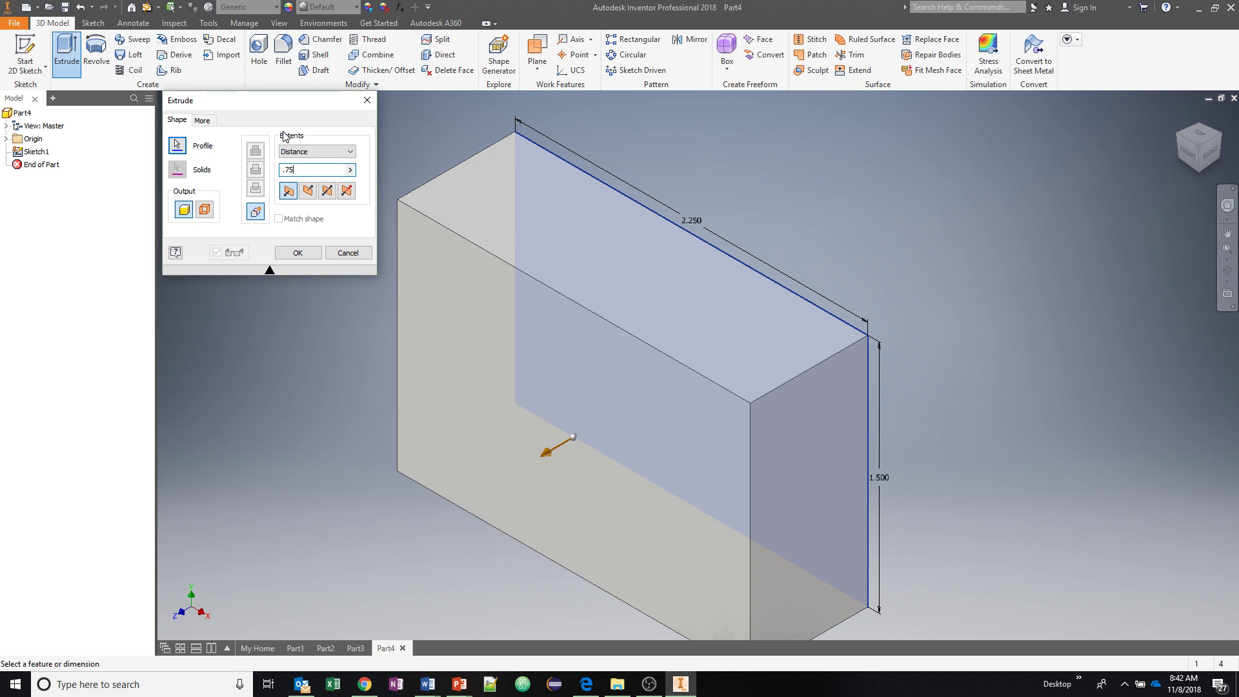
pyautogui.write('+.75')
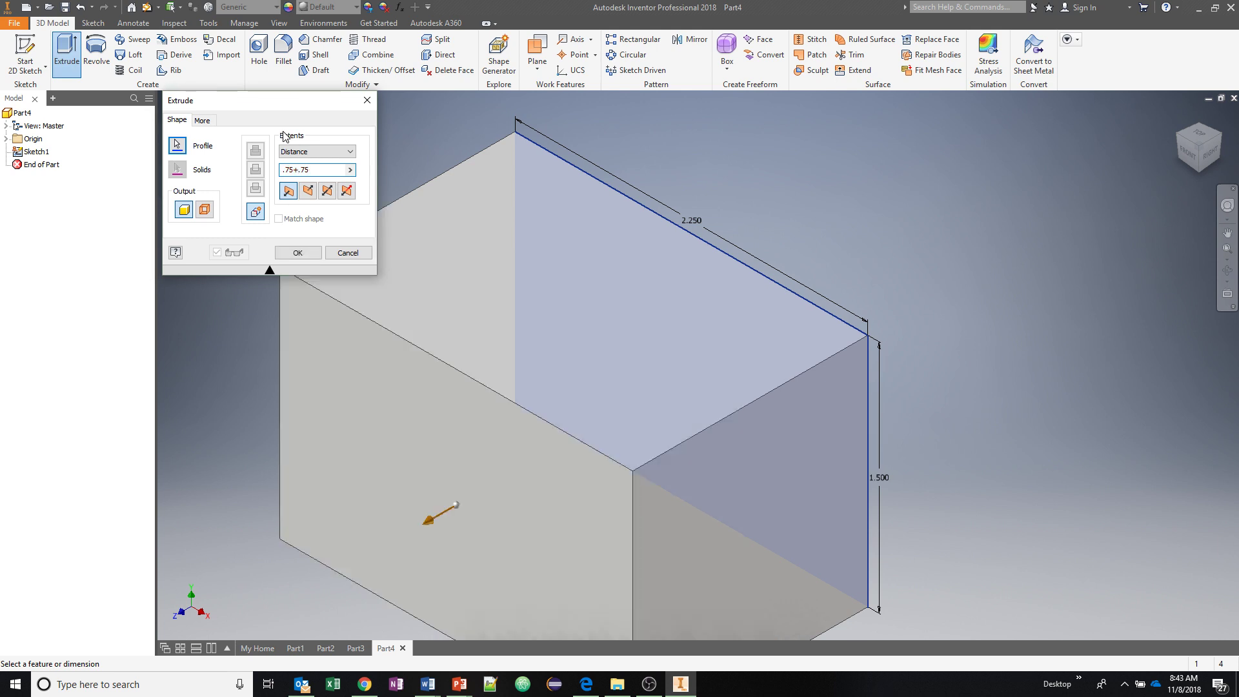
pyautogui.press('Return')
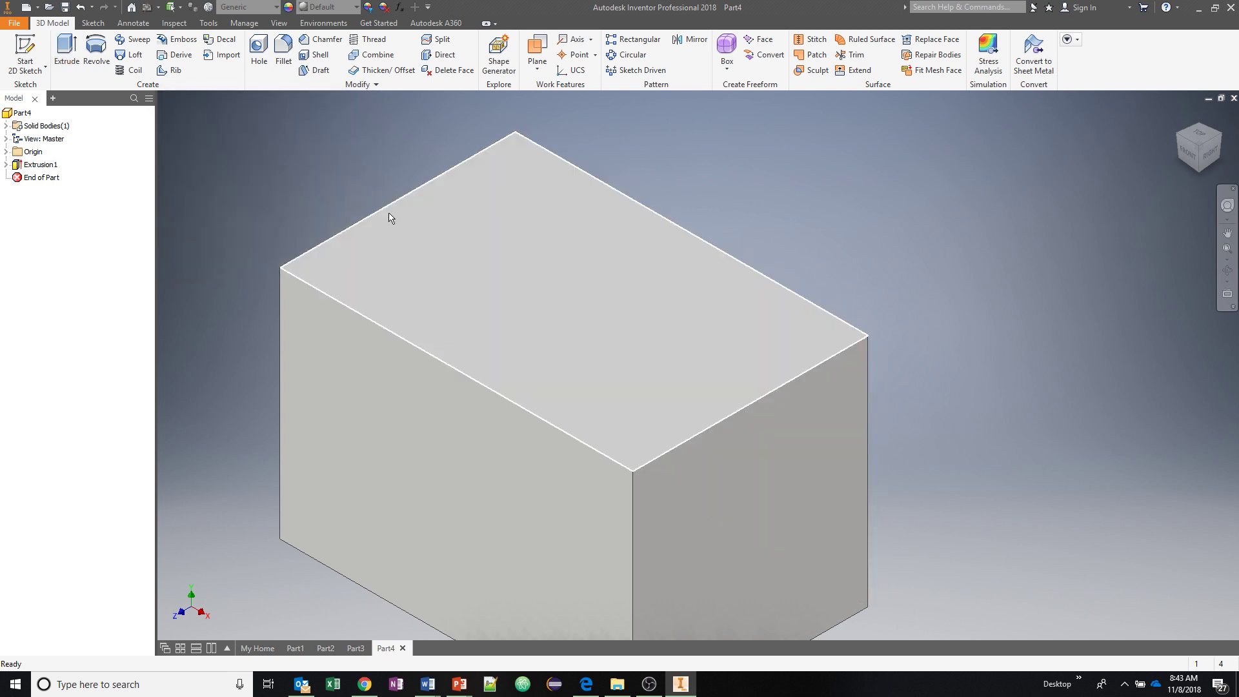
pyautogui.click(1189, 118)
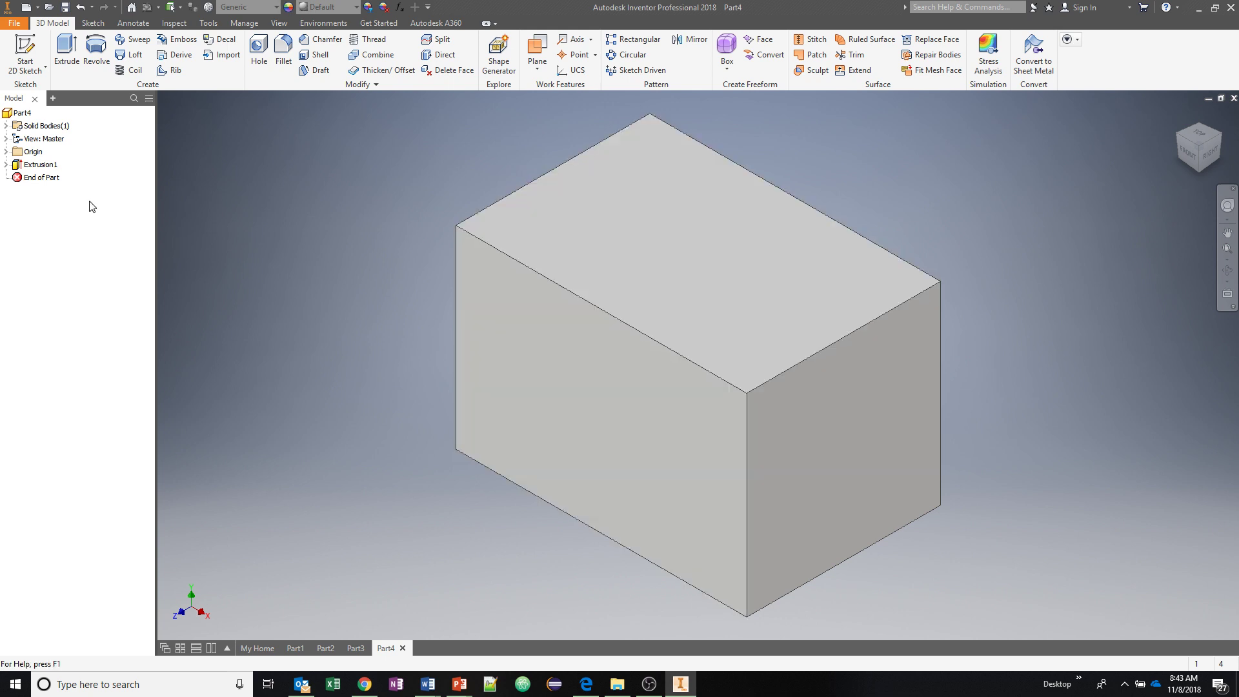
# Sketch a rectangle about 0.73 in high on the block's front face, from its upper-left corner to its right edge
pyautogui.click(26, 51)
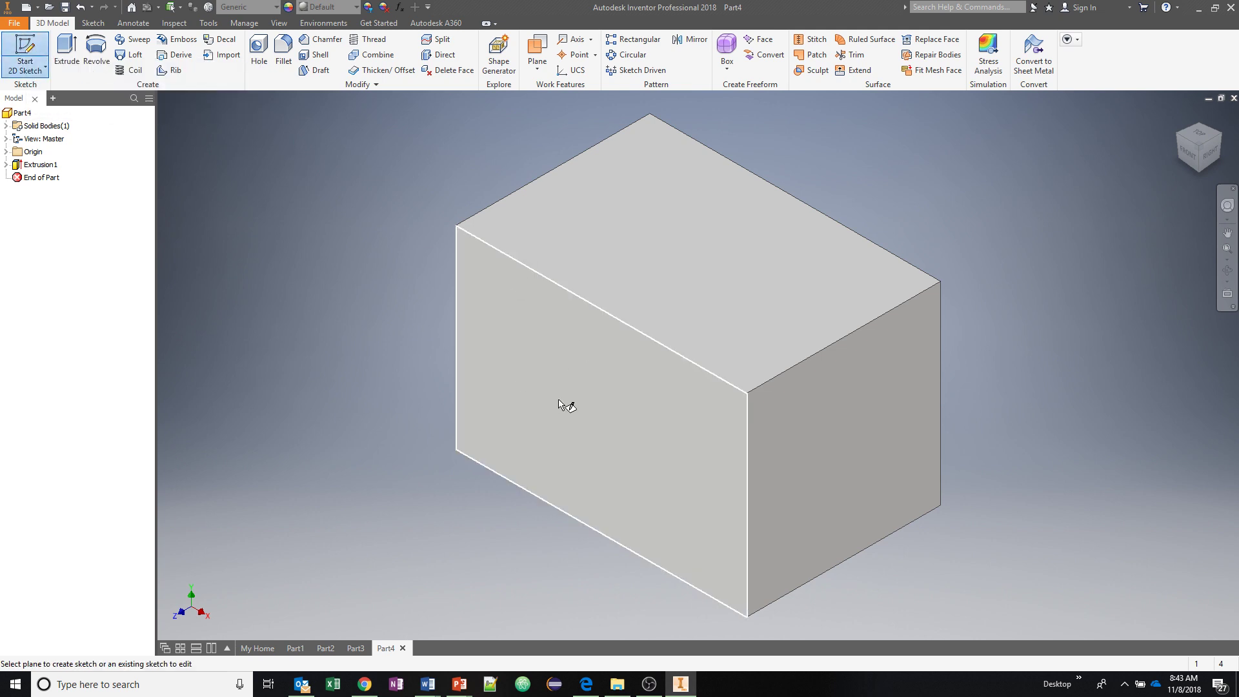
pyautogui.click(524, 395)
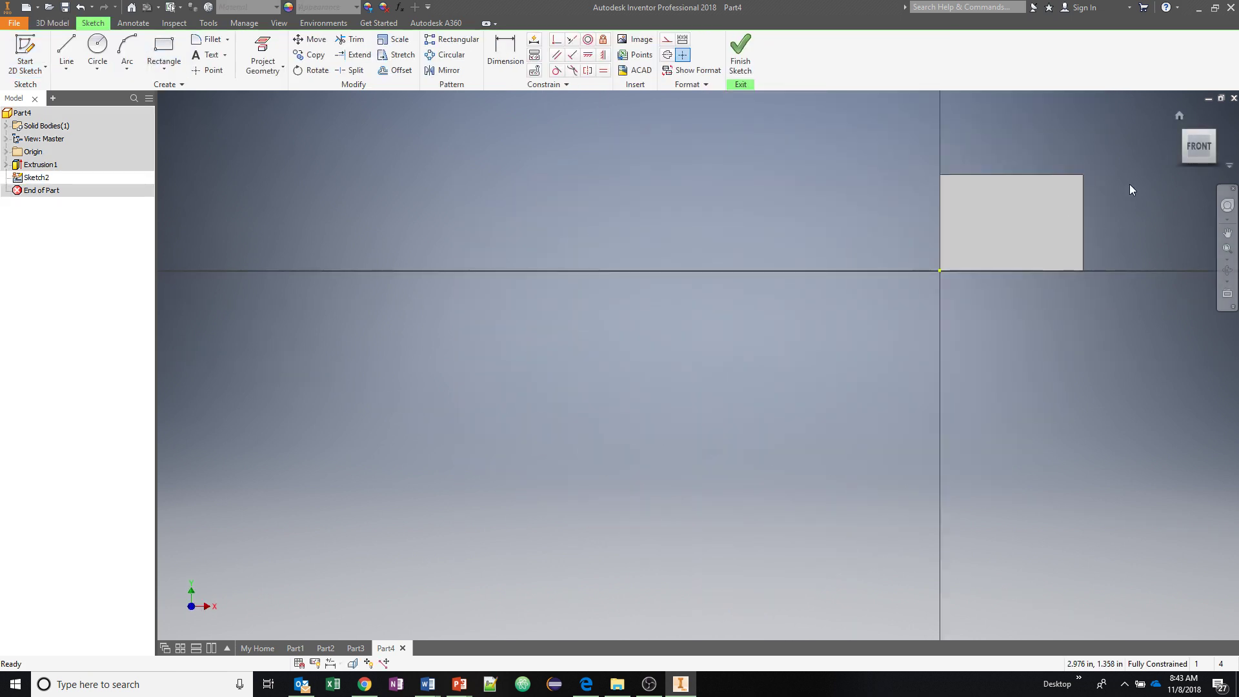
pyautogui.scroll(-3, 1122, 172)
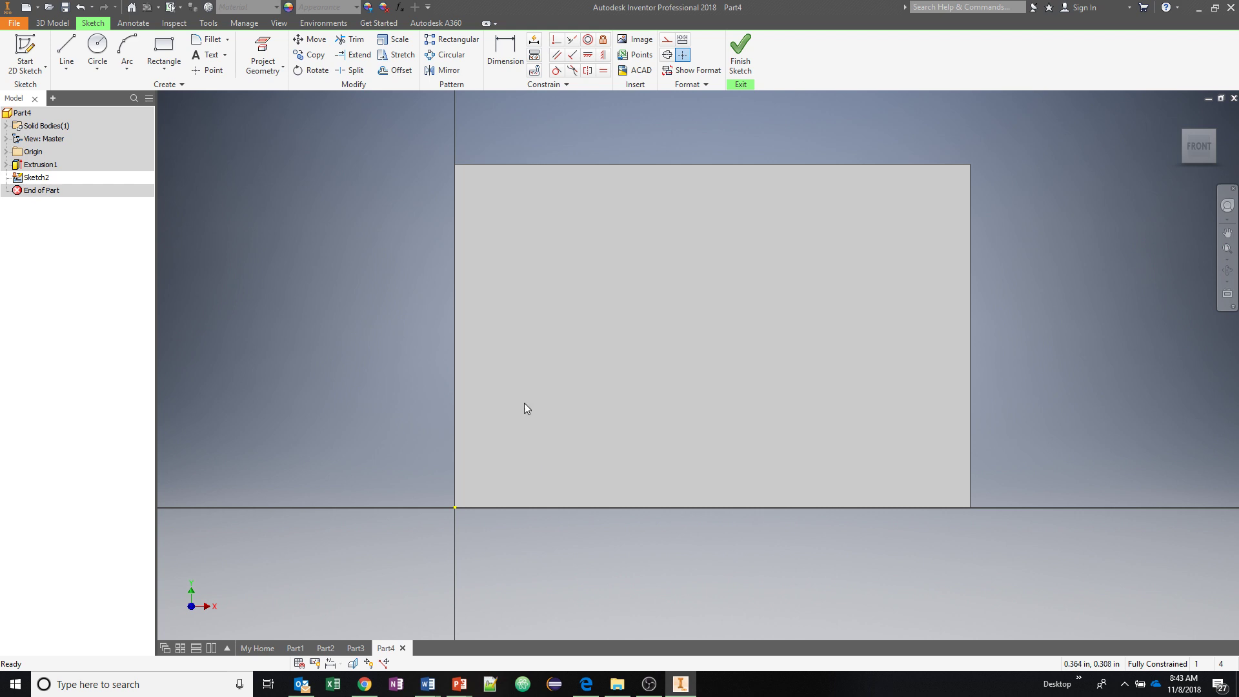
pyautogui.click(173, 74)
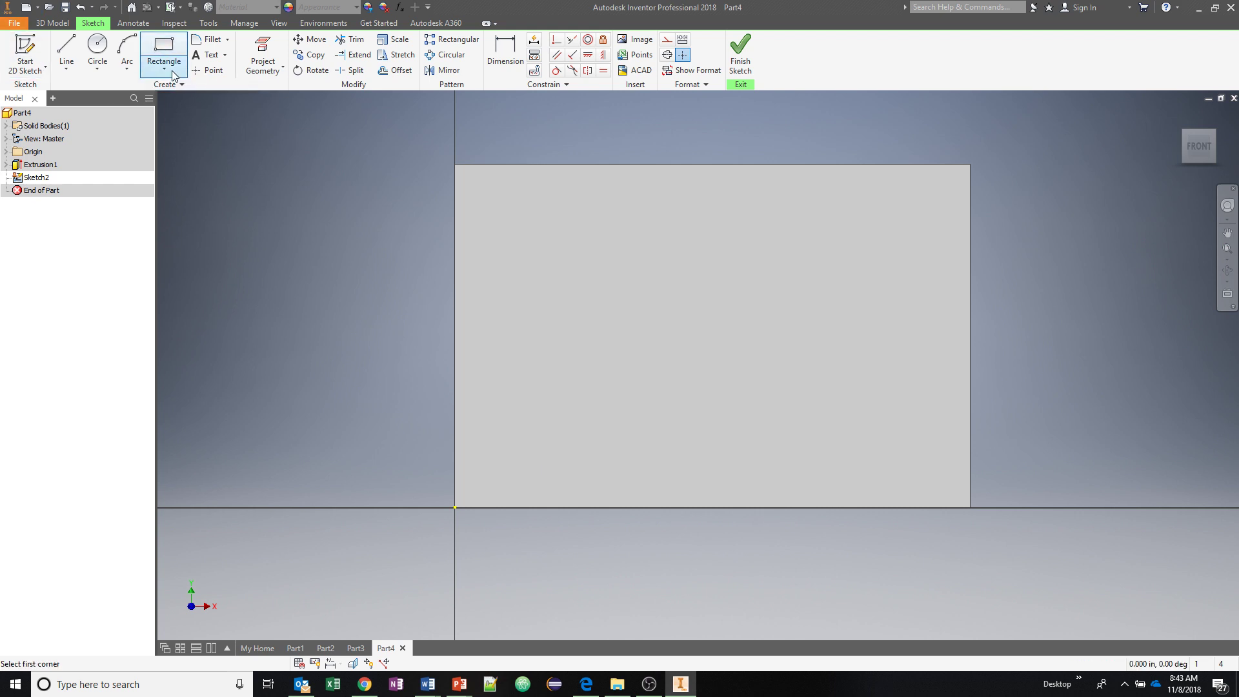
pyautogui.click(455, 164)
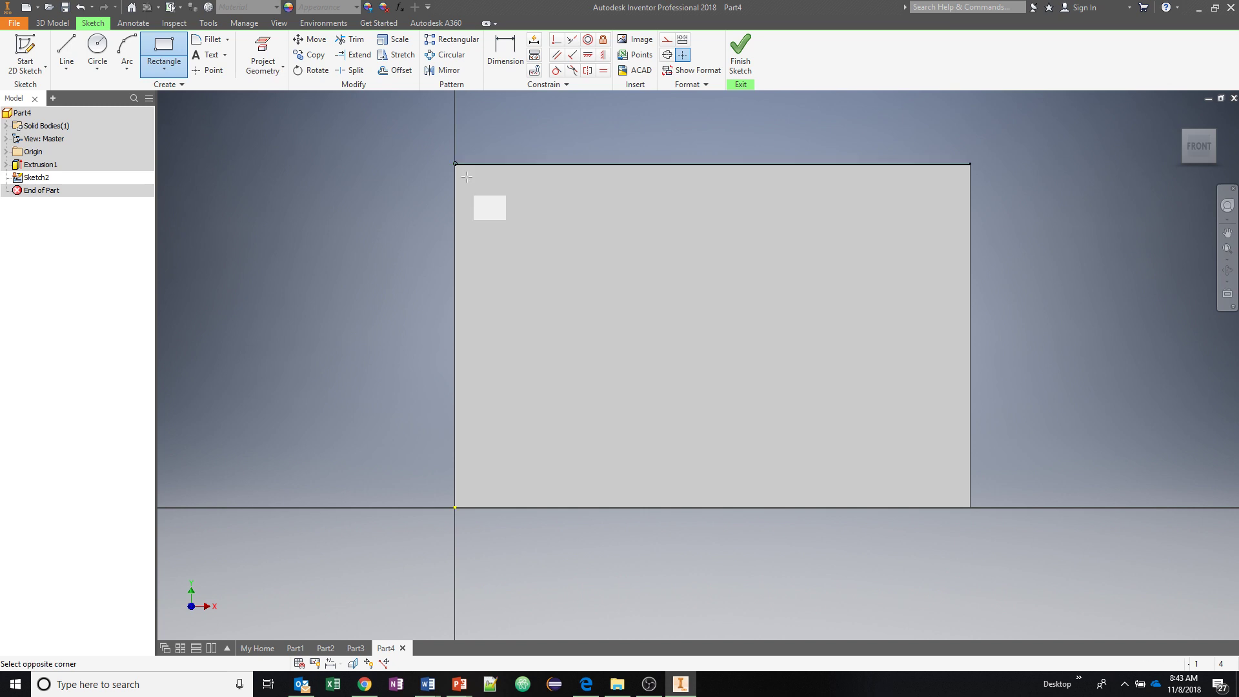
pyautogui.click(970, 329)
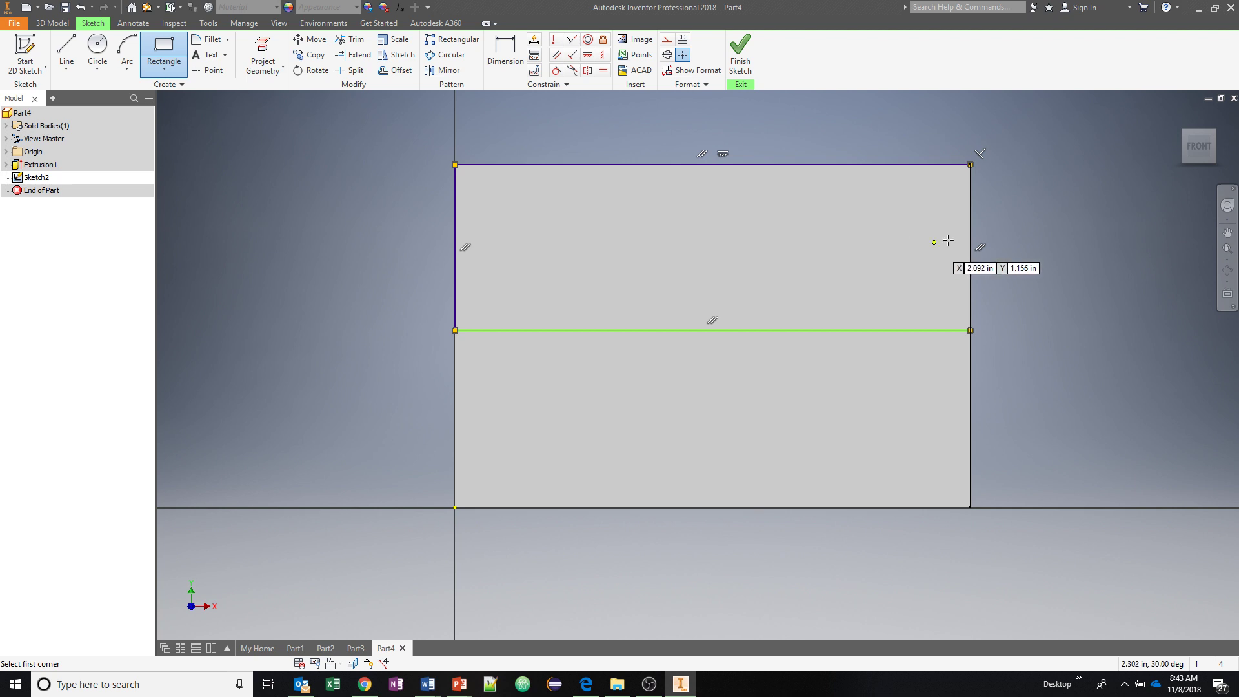
# Dimension the height of the front-face rectangle at 0.75 in
pyautogui.press('d')
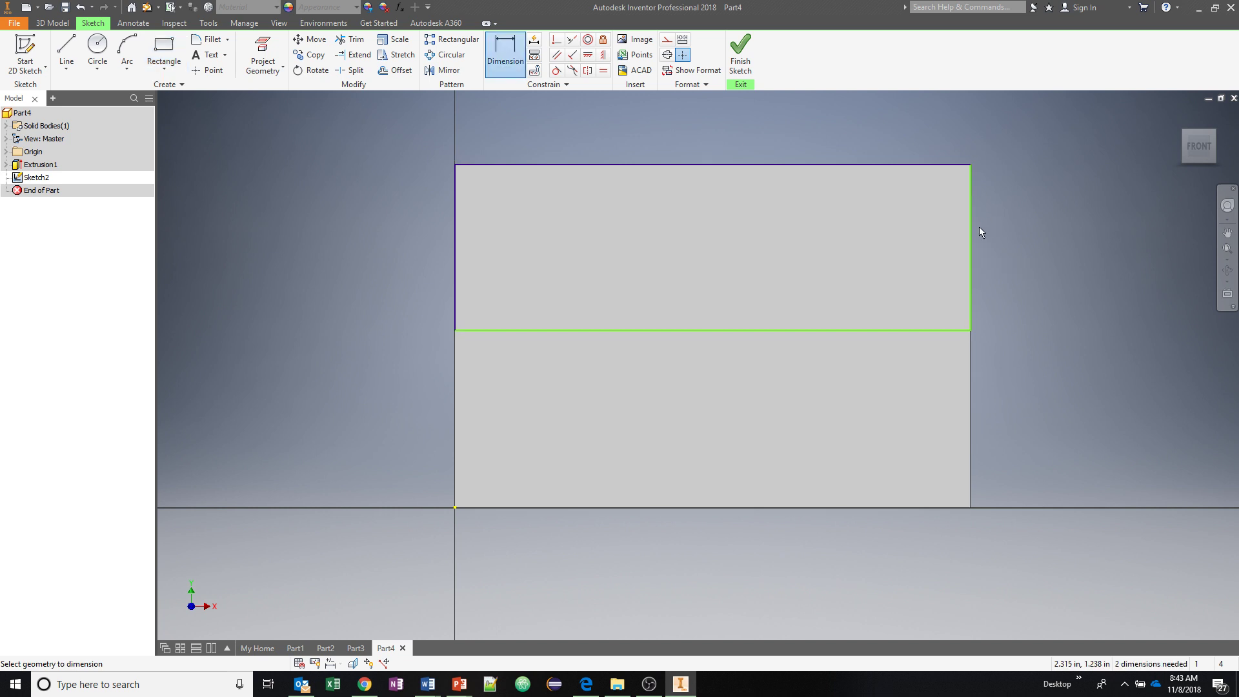
pyautogui.click(970, 245)
pyautogui.click(1037, 230)
pyautogui.write('.75')
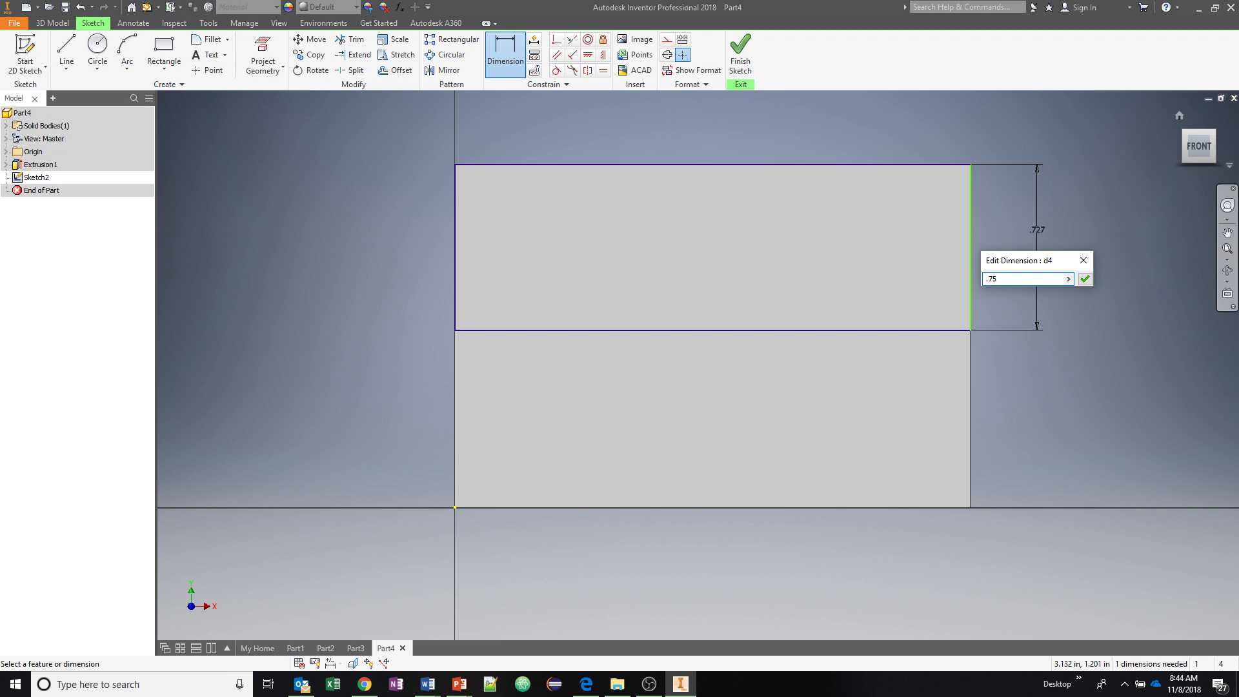
pyautogui.press('Return')
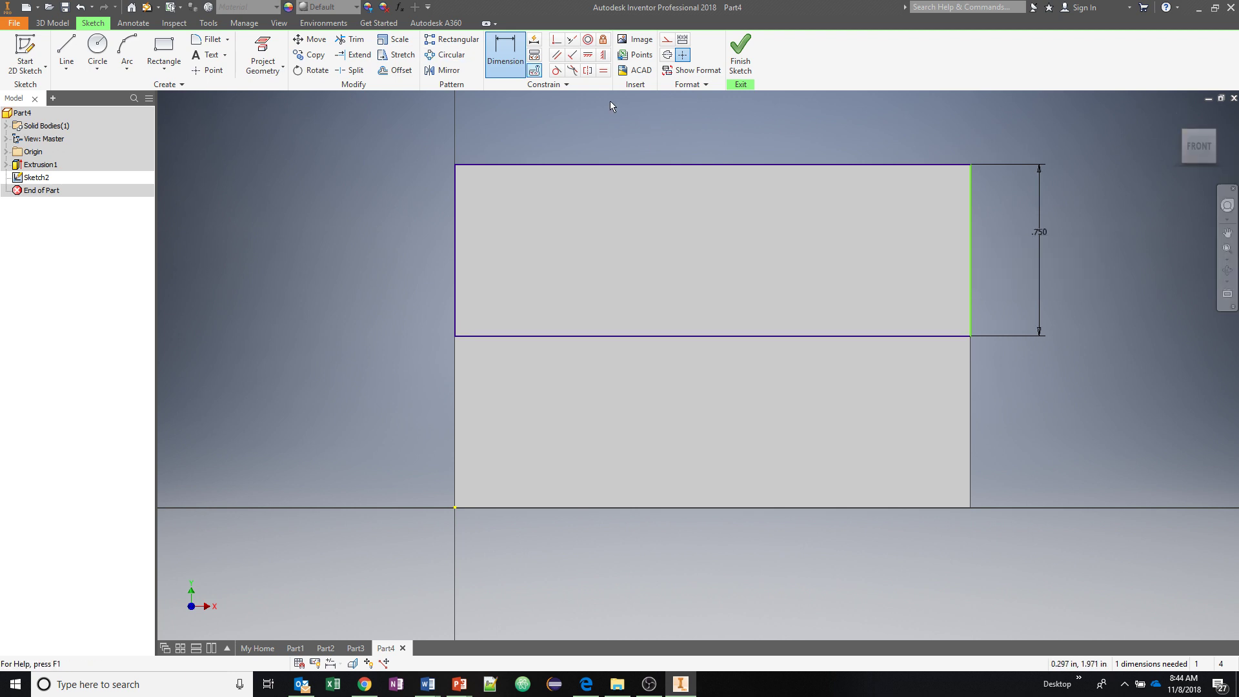
pyautogui.click(671, 164)
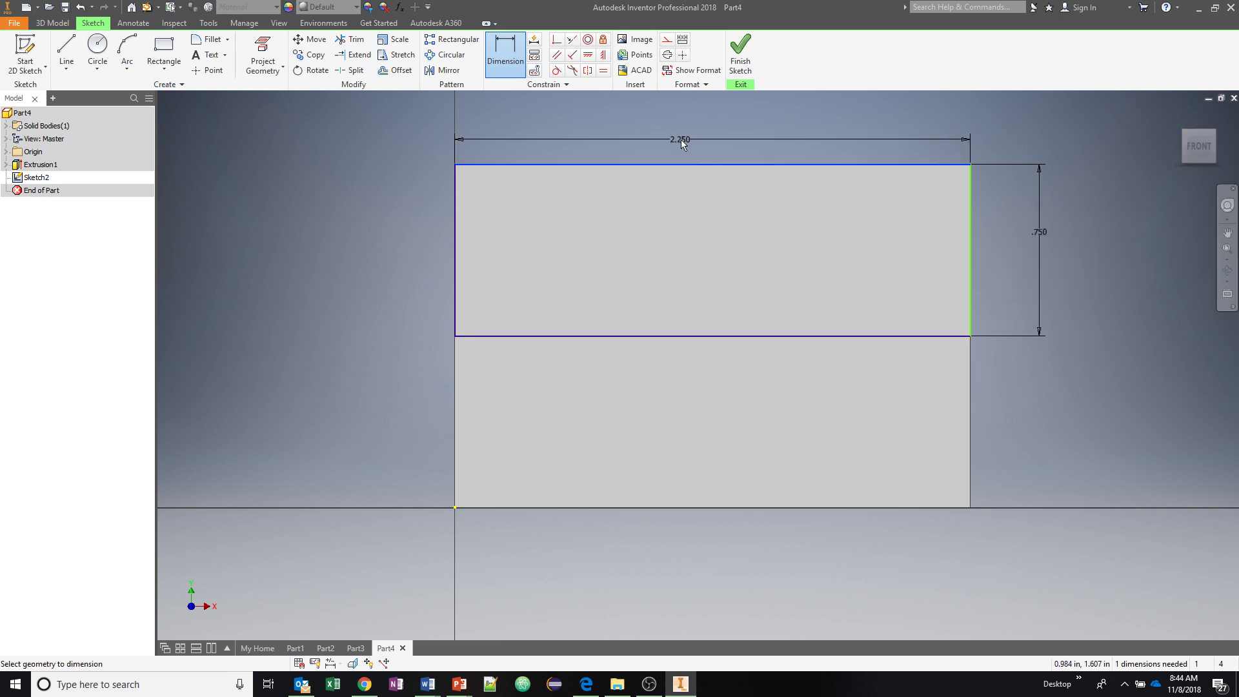
pyautogui.click(680, 139)
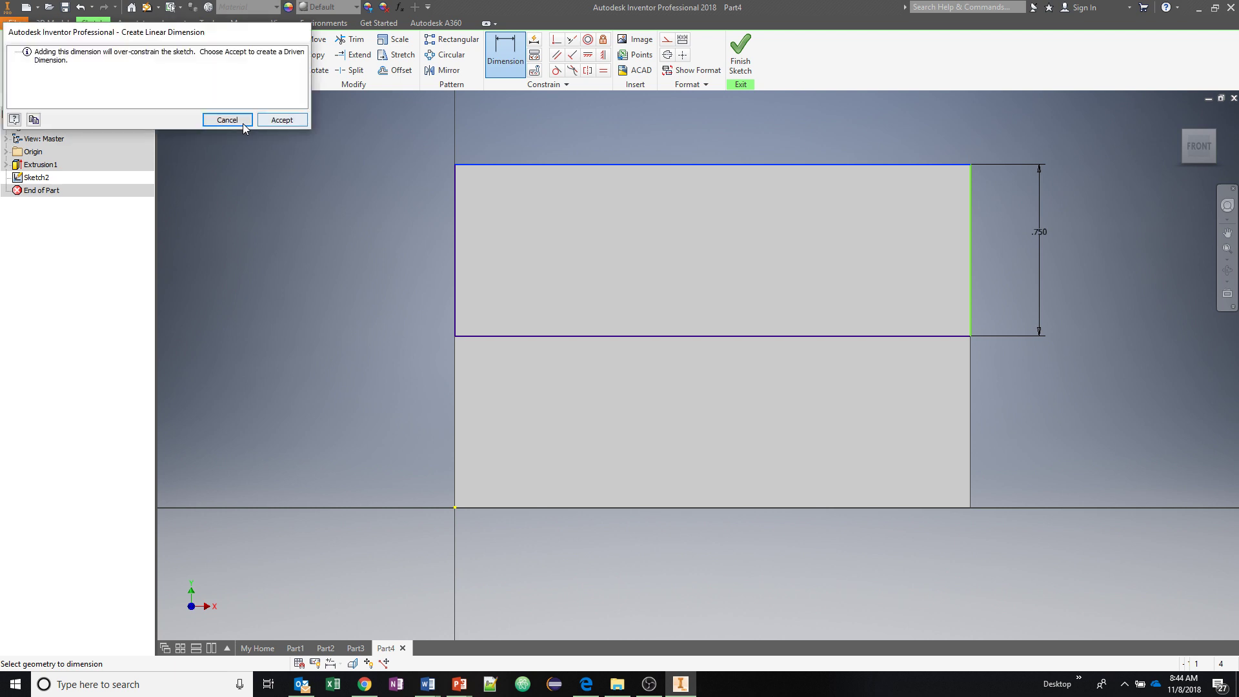
pyautogui.click(231, 118)
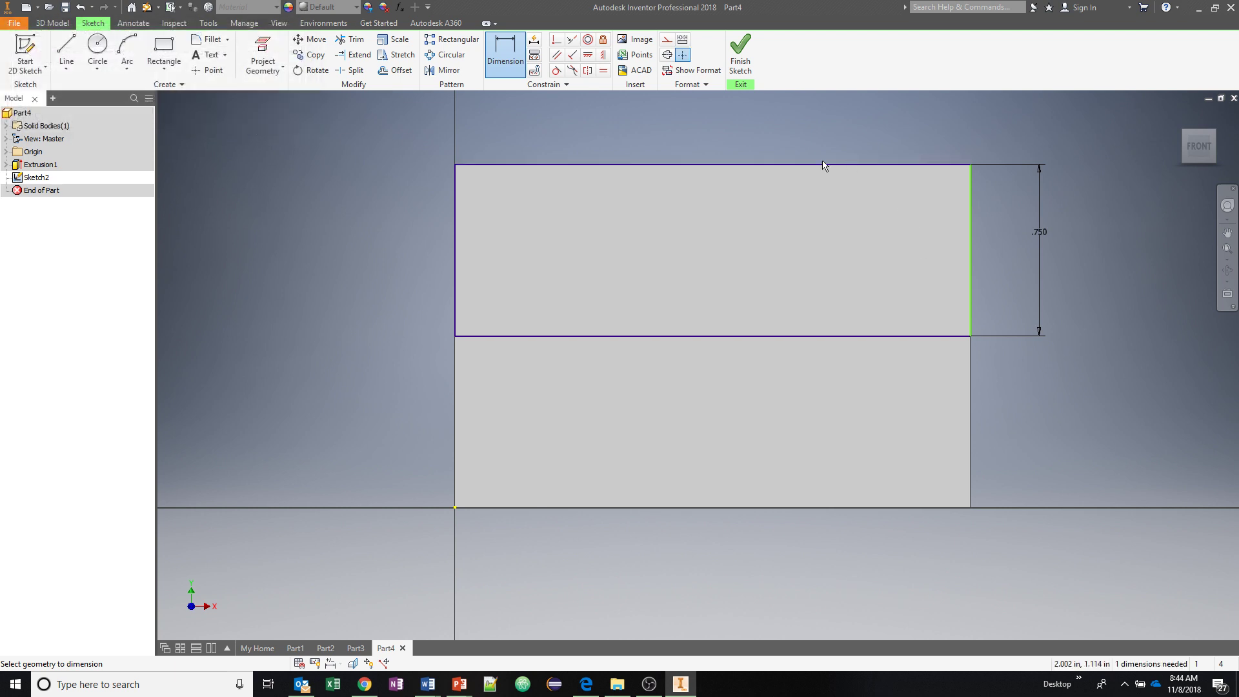
pyautogui.click(971, 227)
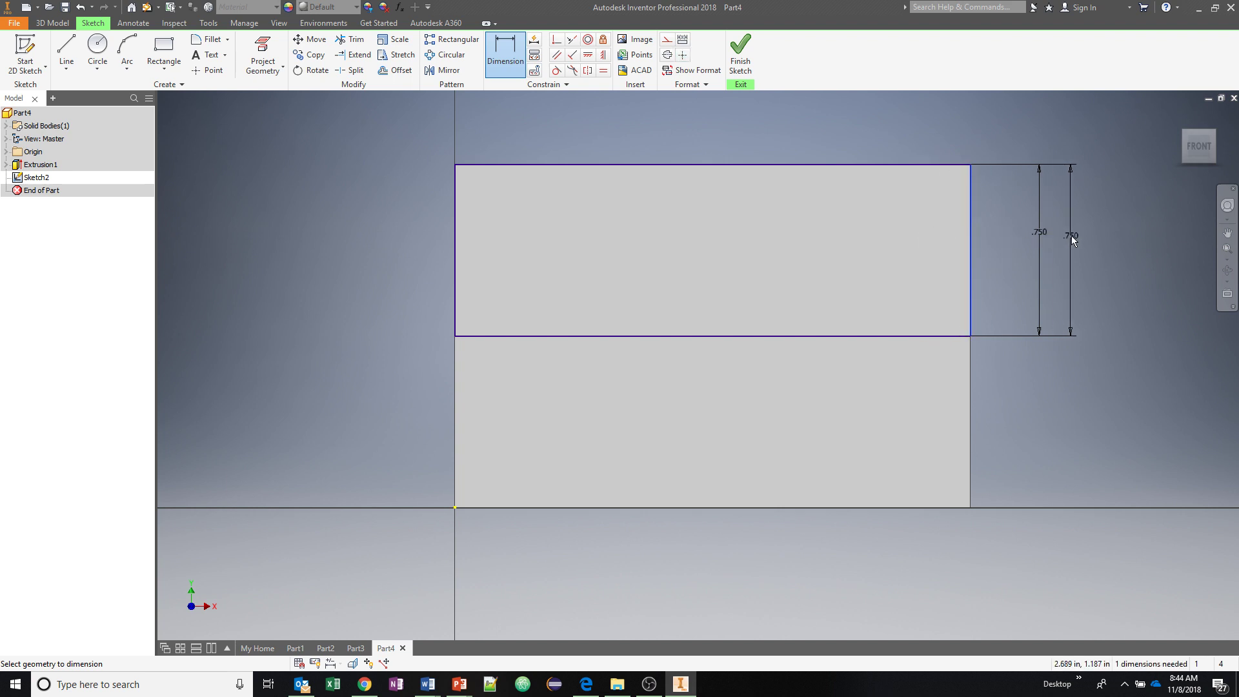
pyautogui.rightClick(1074, 235)
pyautogui.click(1113, 240)
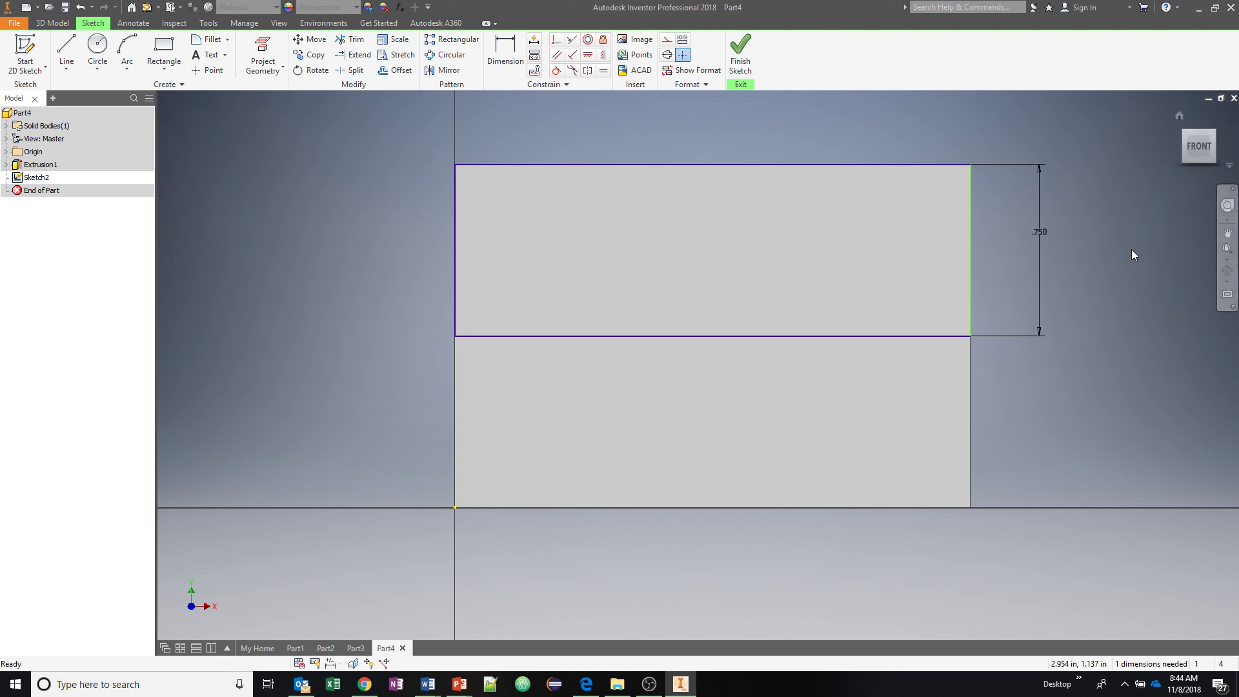
# Pull the rectangle's right side past the block's edge and dimension the rectangle's width at 2.25 in
pyautogui.moveTo(974, 269); pyautogui.dragTo(1001, 260)
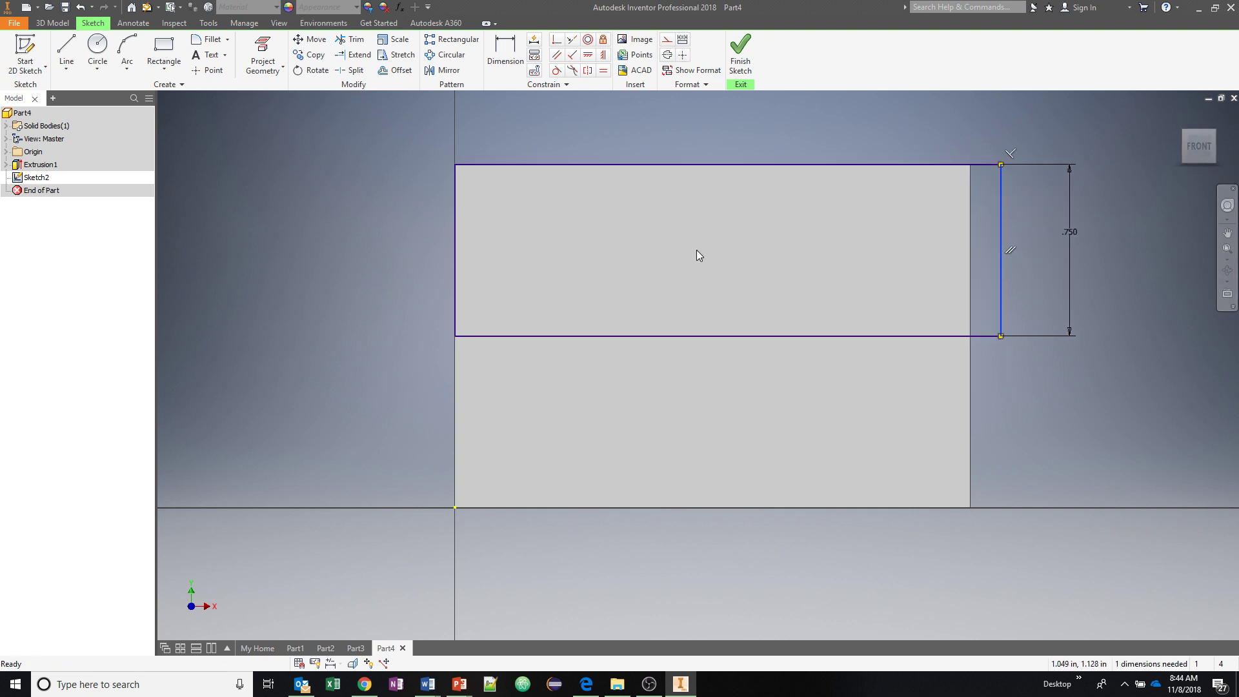
pyautogui.click(504, 52)
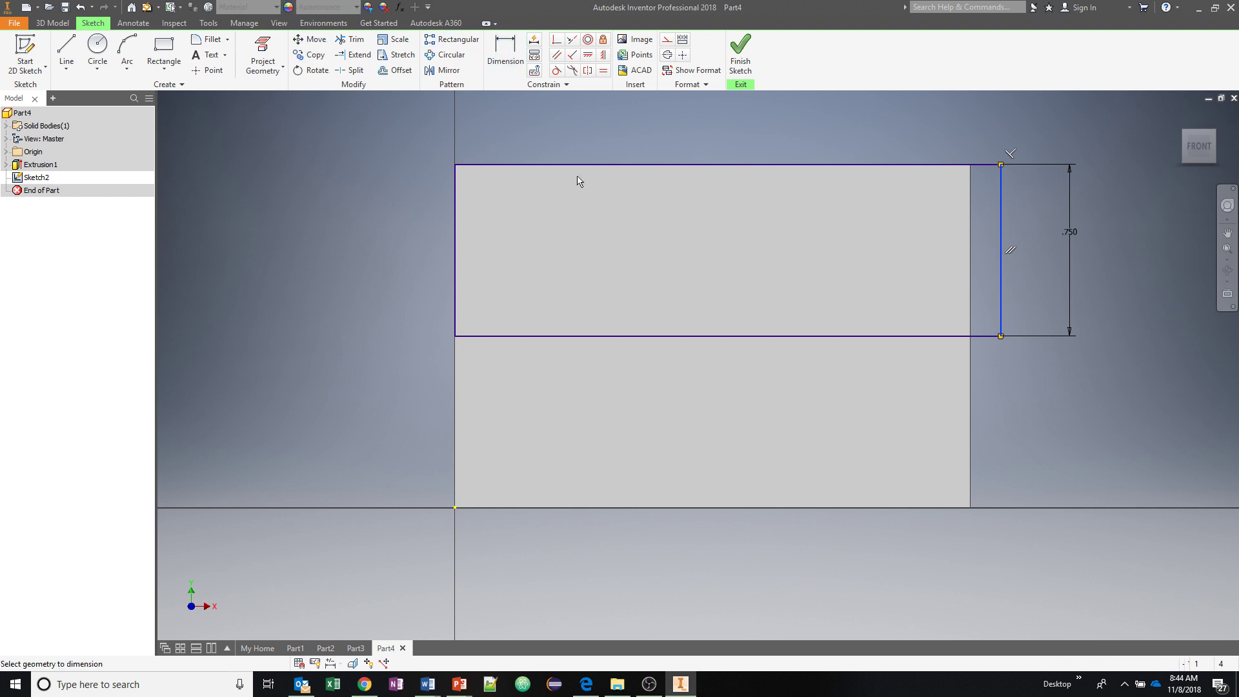
pyautogui.click(722, 336)
pyautogui.click(721, 379)
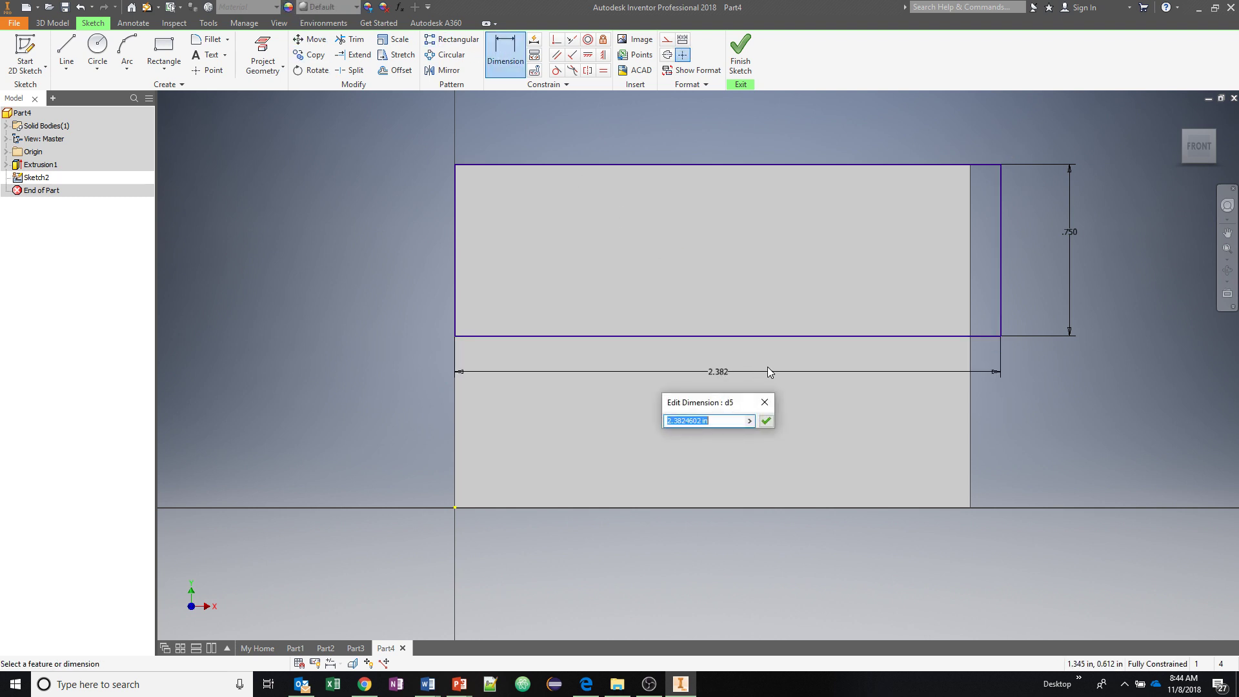
pyautogui.write('2.25')
pyautogui.press('Return')
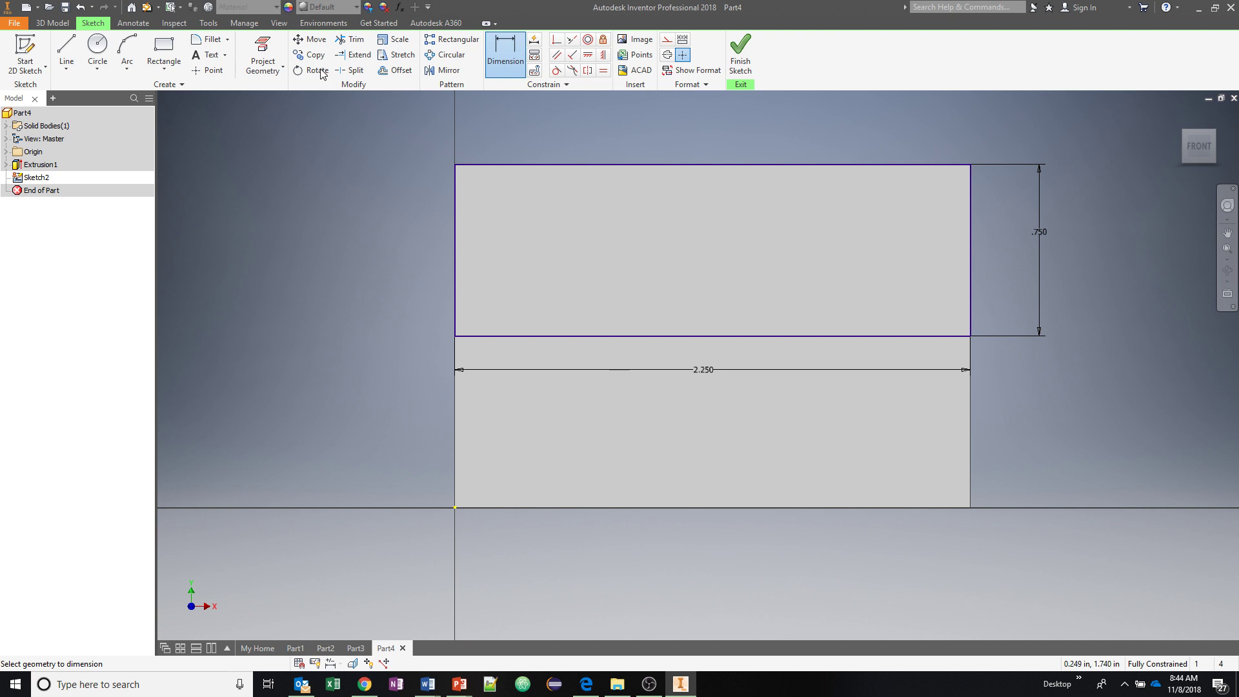
# Sketch a rectangle about 1.38 in wide and 0.75 in high from the first rectangle's lower edge to the block's lower-right corner
pyautogui.click(171, 50)
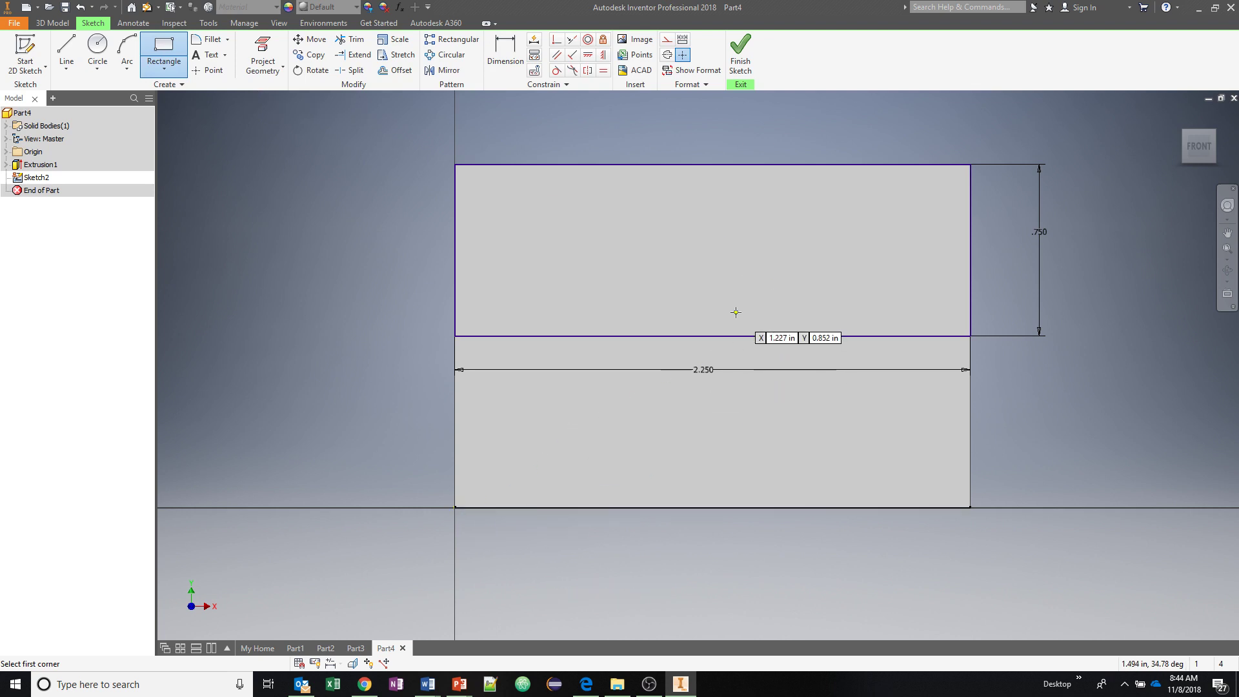
pyautogui.click(653, 336)
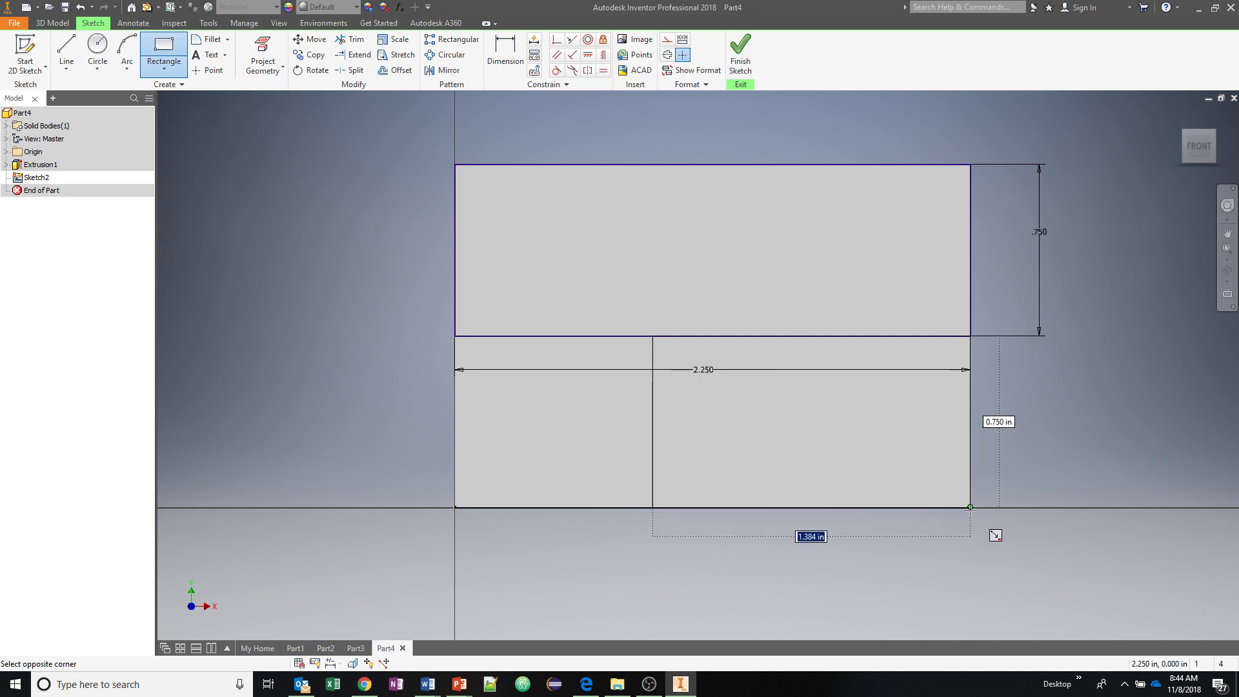
pyautogui.click(970, 508)
# Dimension the distance from the block's left edge to the lower rectangle's left side at .75 in
pyautogui.press('d')
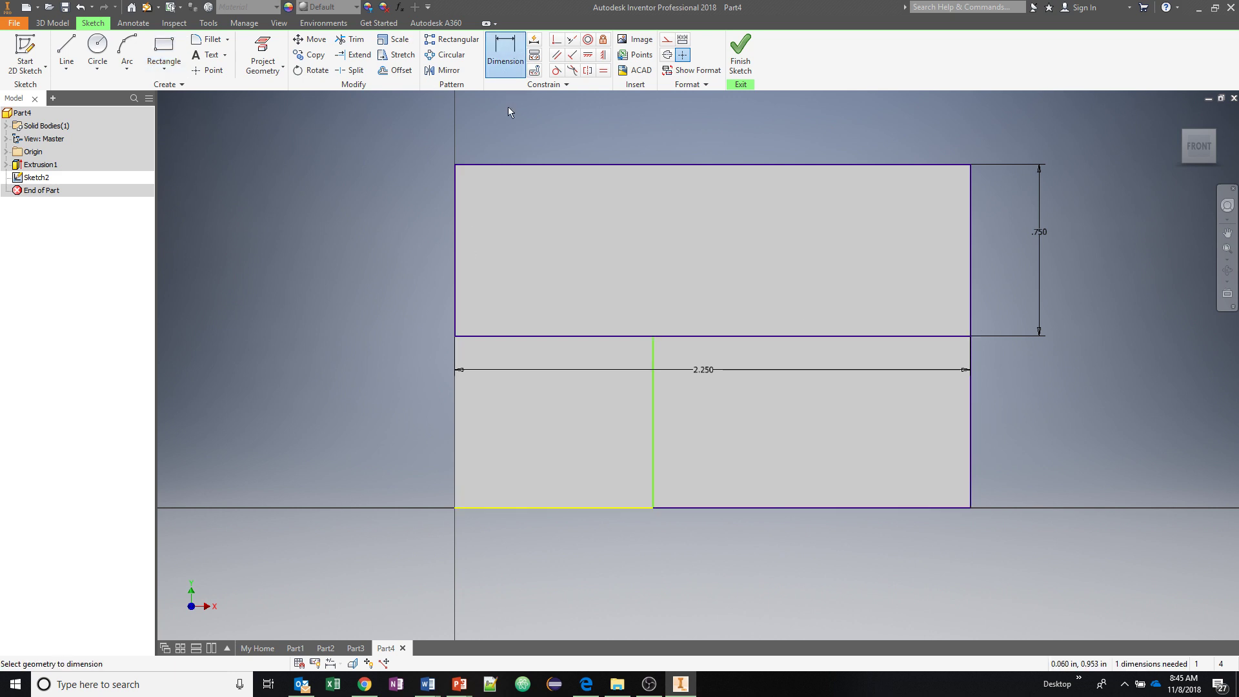
pyautogui.click(456, 452)
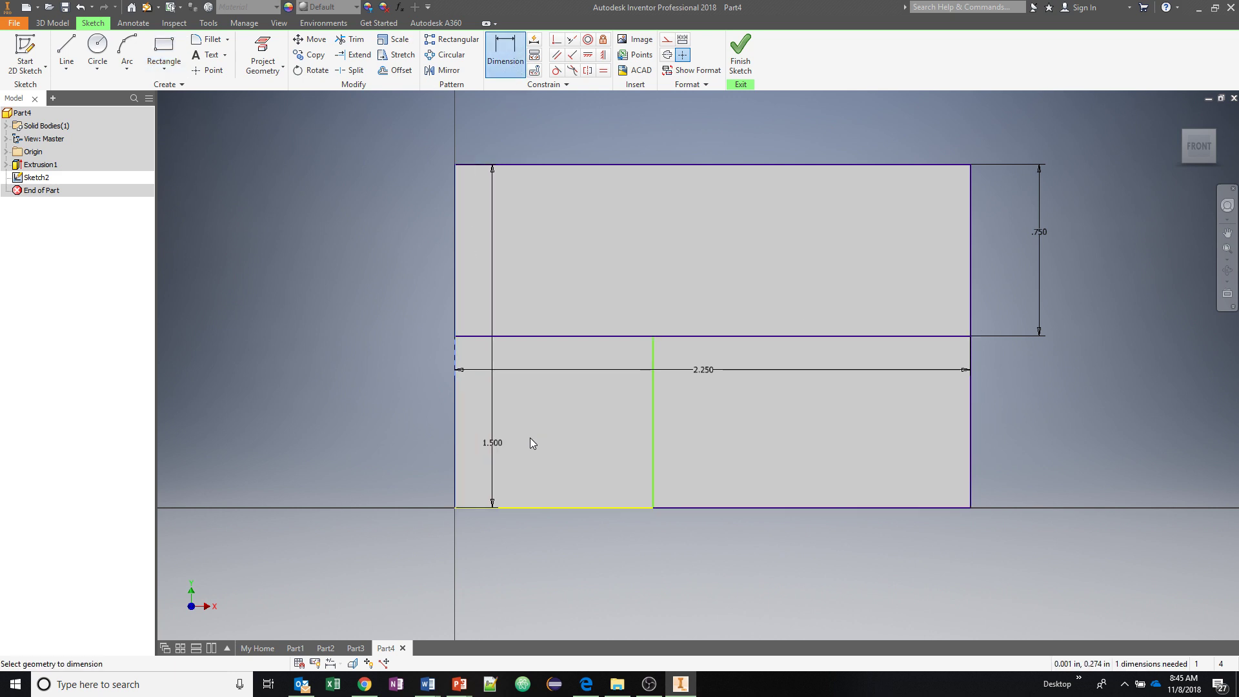
pyautogui.click(653, 438)
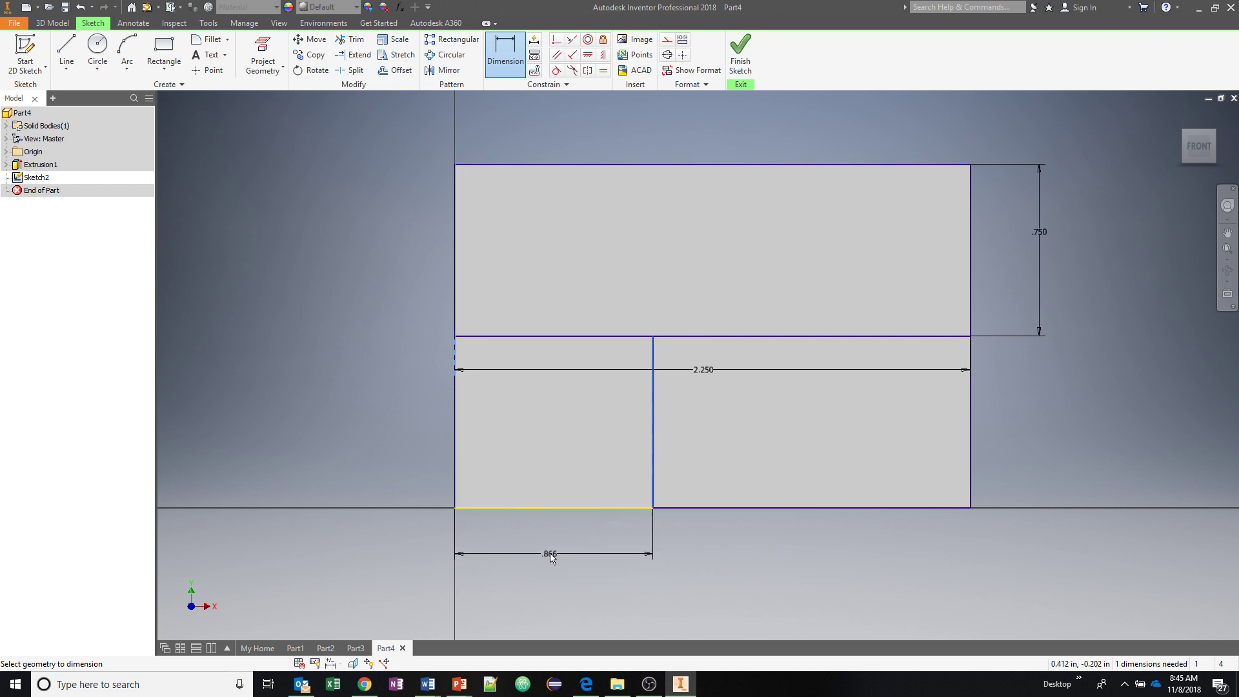
pyautogui.click(552, 556)
pyautogui.write('.')
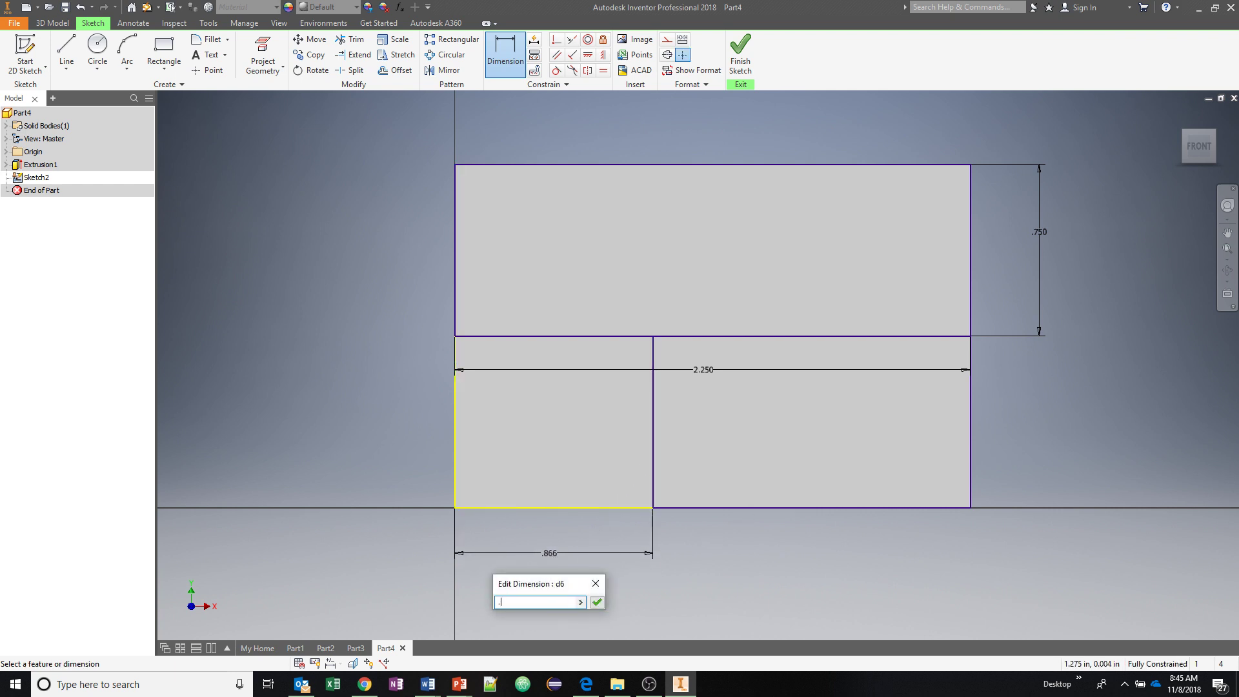
pyautogui.write('75')
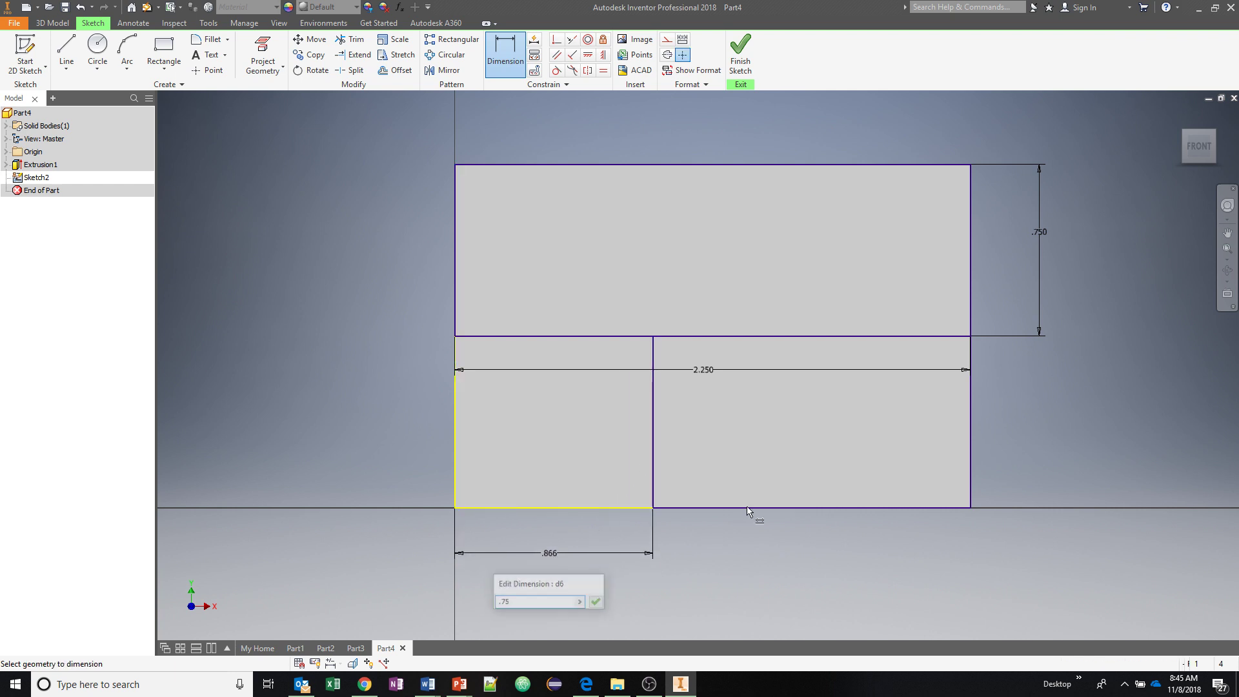
pyautogui.press('Return')
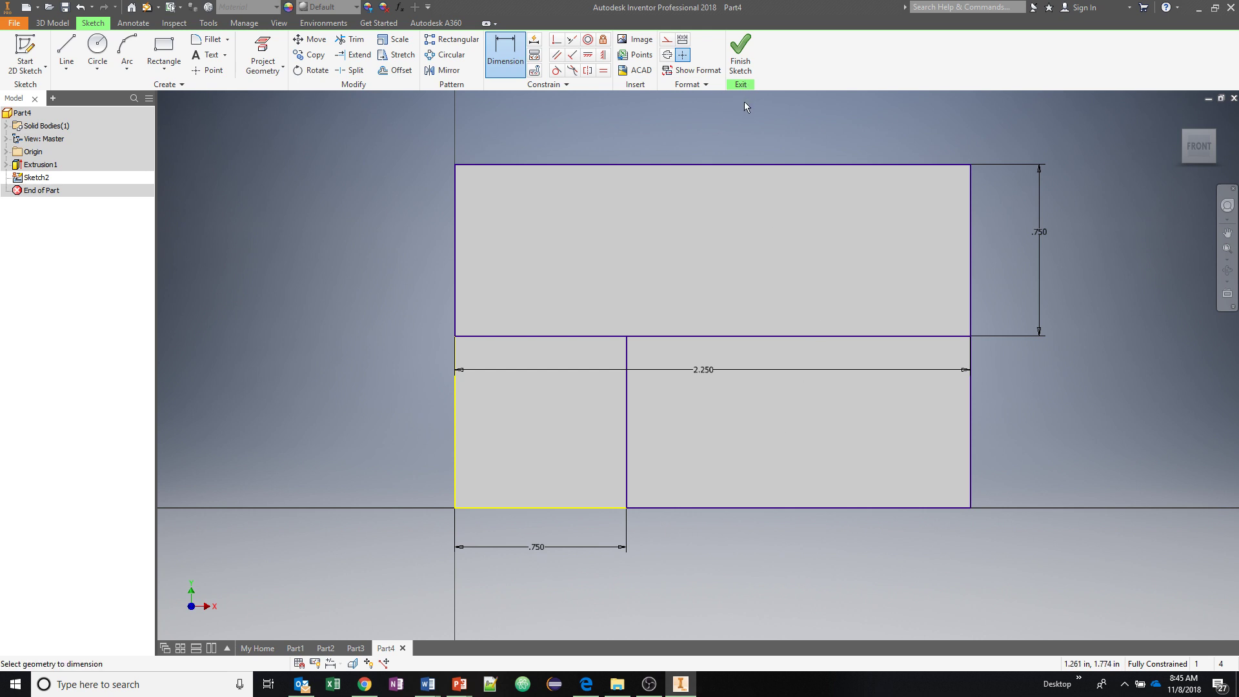
# Sketch a rectangle about 0.73 in wide and 0.75 in high inside the upper rectangle, starting at its upper-right corner
pyautogui.click(171, 55)
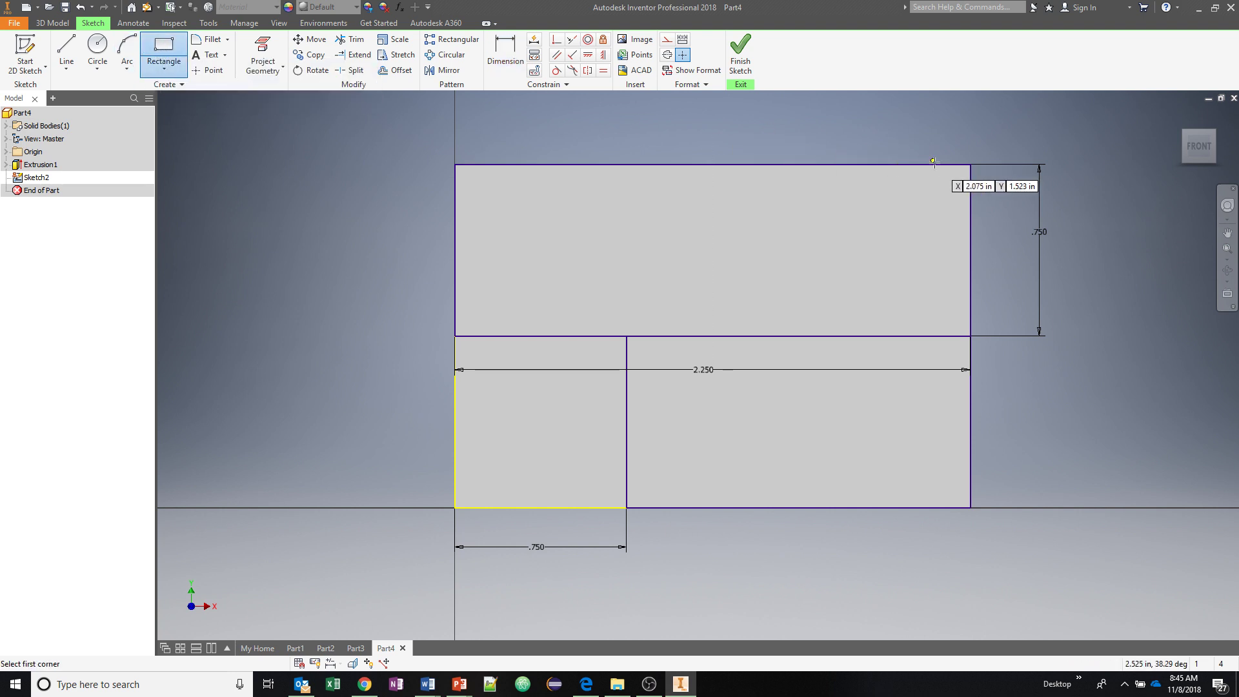
pyautogui.click(971, 165)
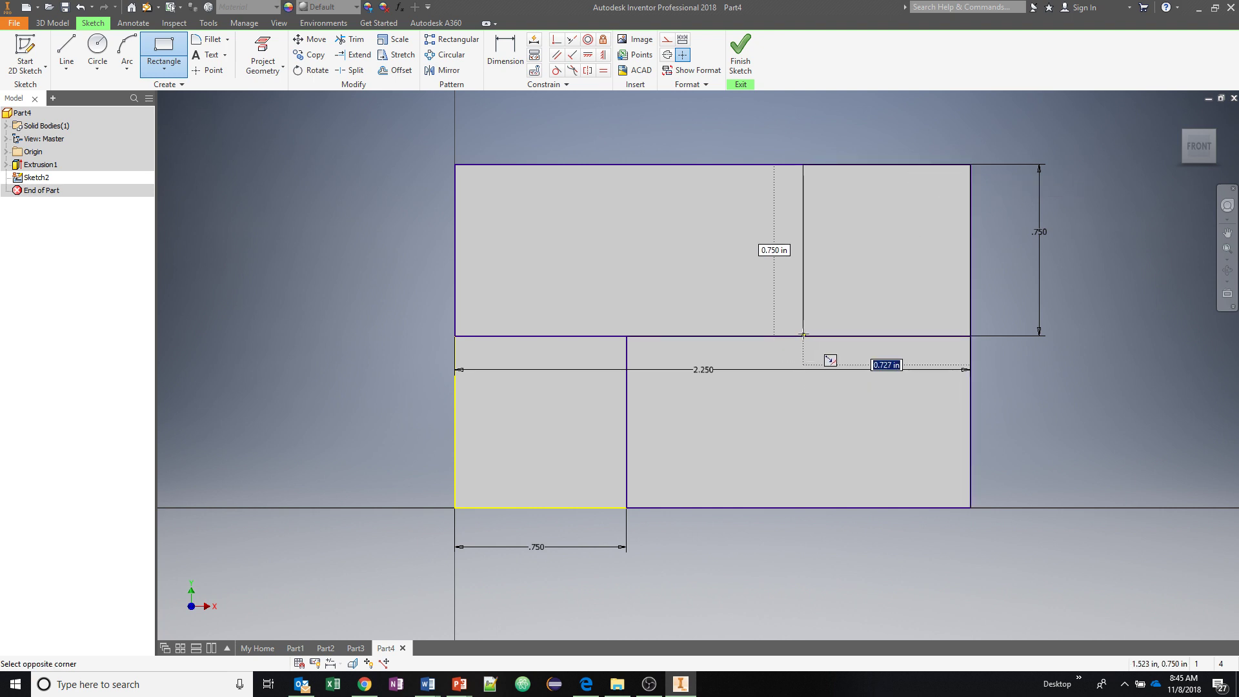
pyautogui.click(803, 336)
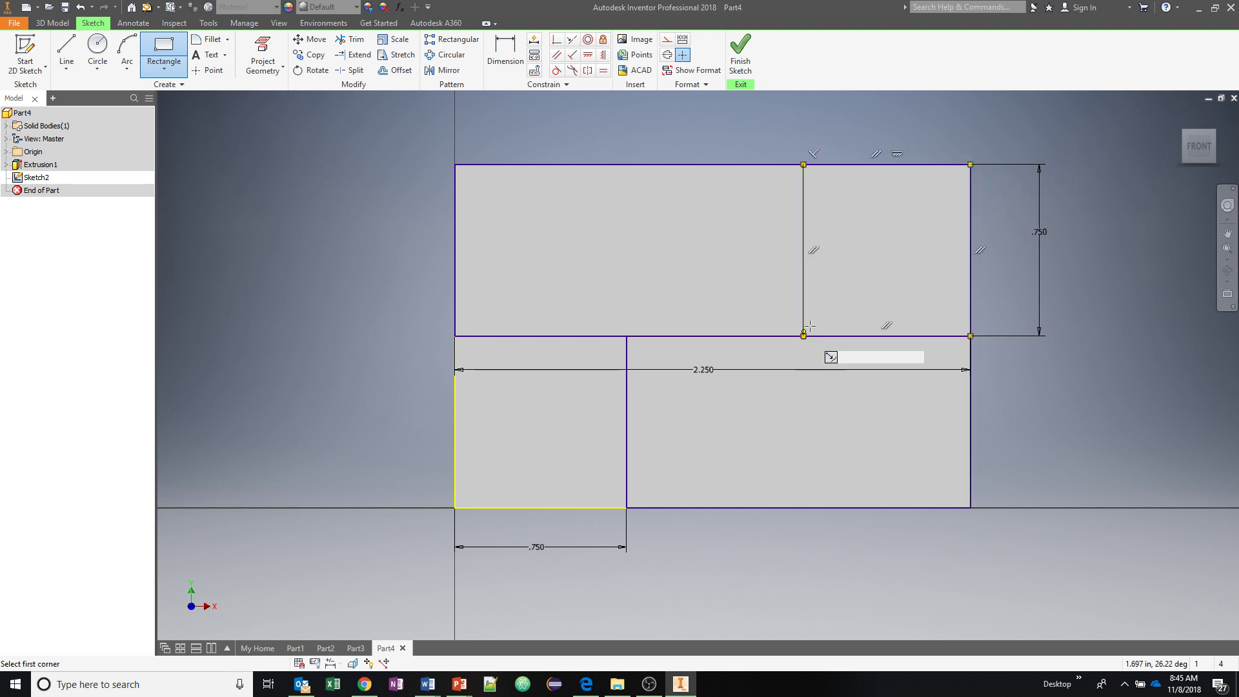
# Dimension the width of the upper-right rectangle at .75 in
pyautogui.click(496, 52)
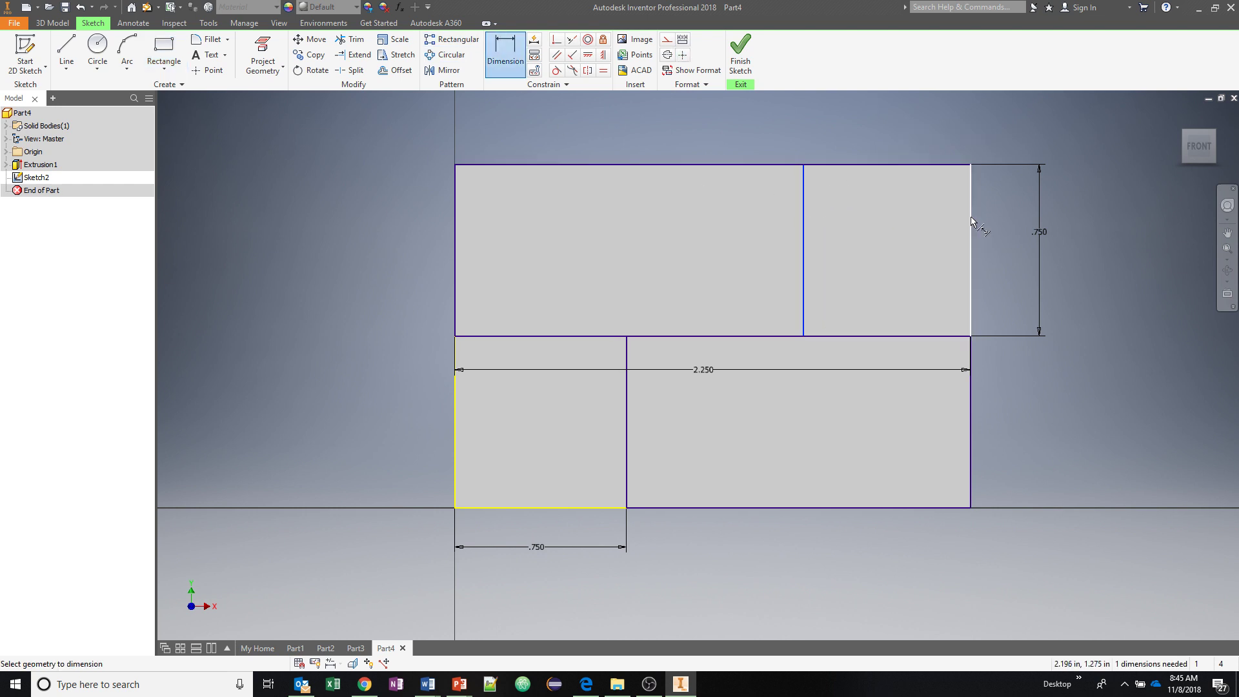
pyautogui.click(903, 165)
pyautogui.click(890, 127)
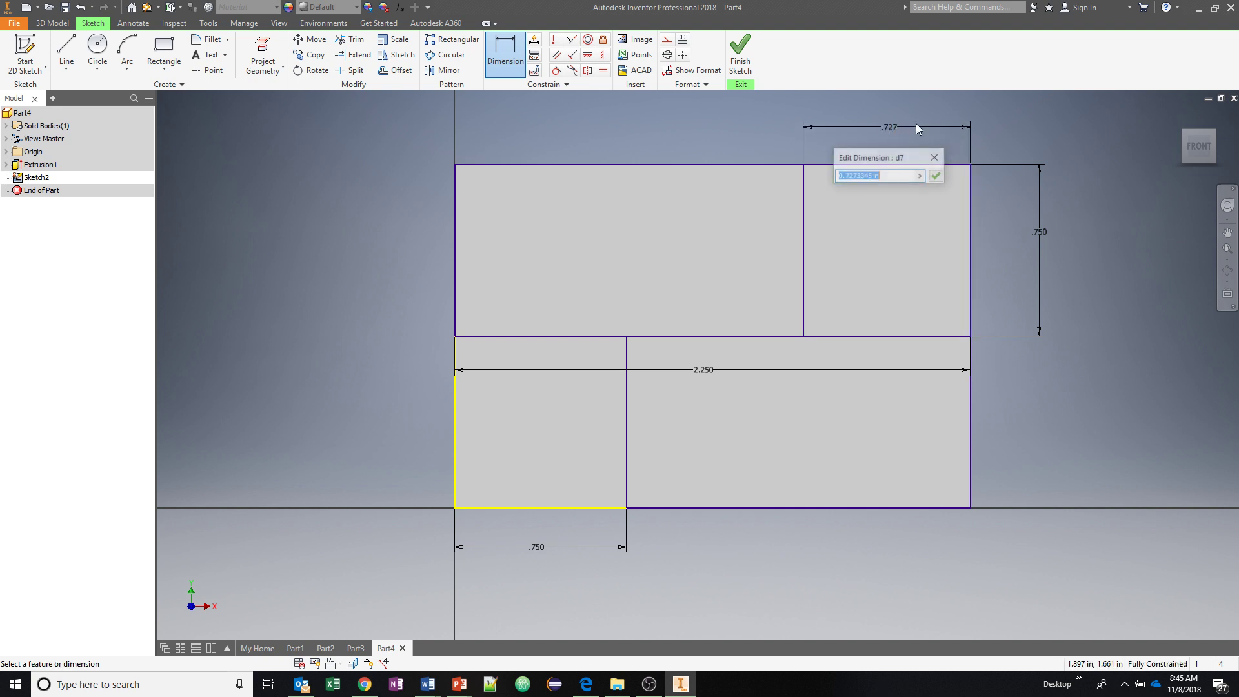
pyautogui.write('.75')
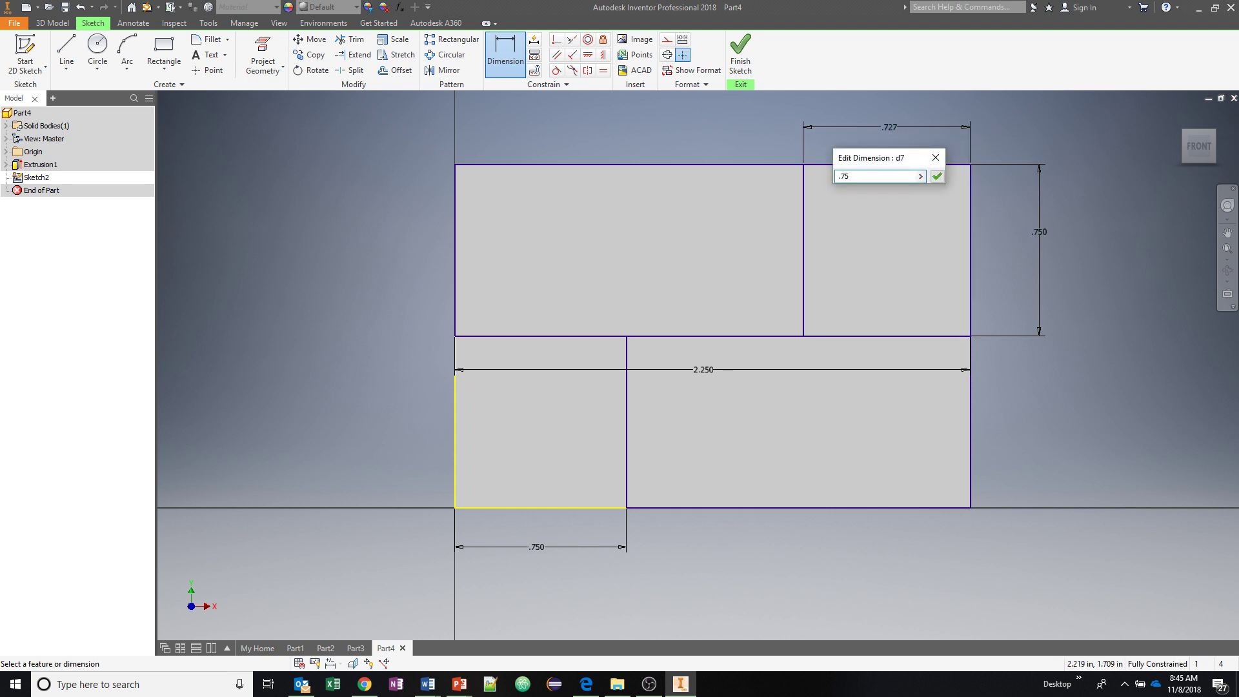
pyautogui.press('Return')
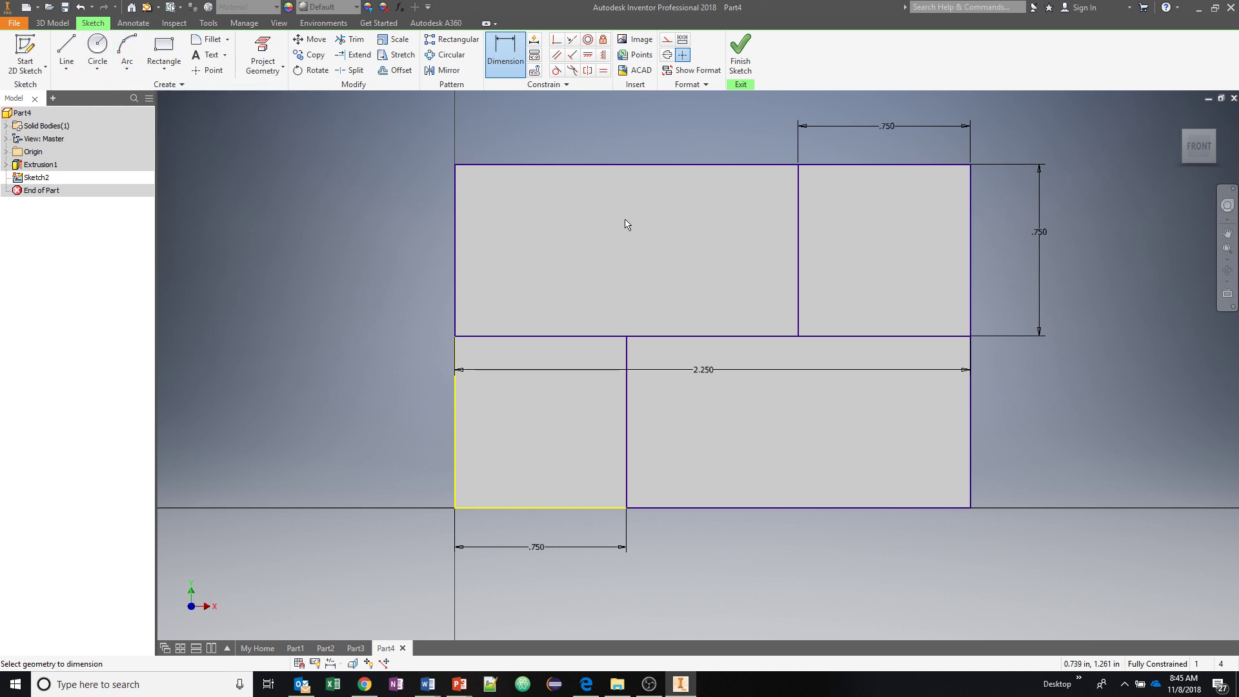
# Finish the sketch and set up an Extrude cut of the upper-left, upper-right and lower-right regions of the front face
pyautogui.click(740, 57)
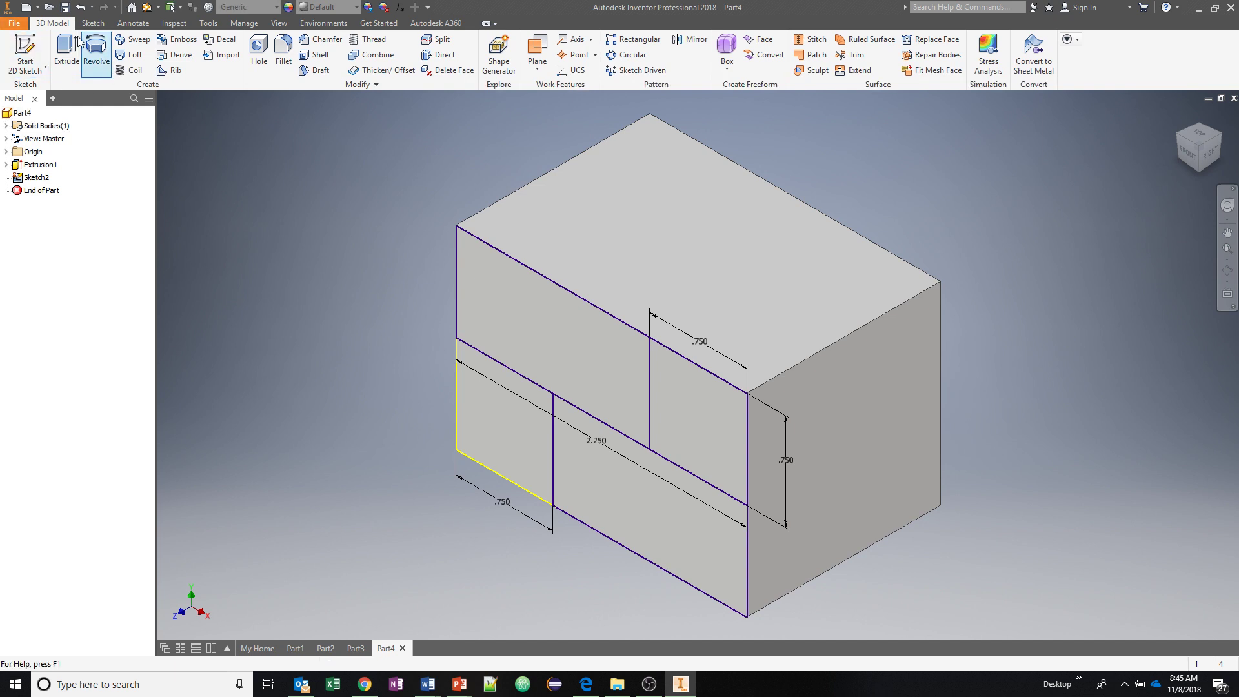
pyautogui.click(67, 52)
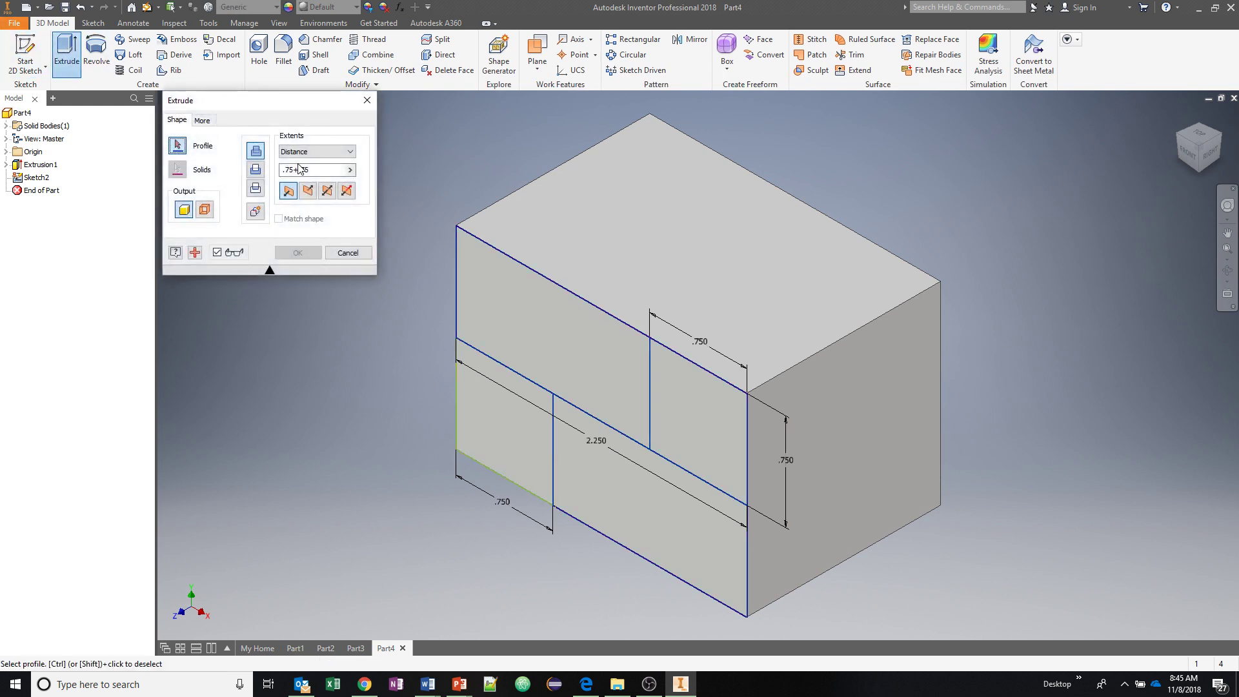
pyautogui.click(259, 171)
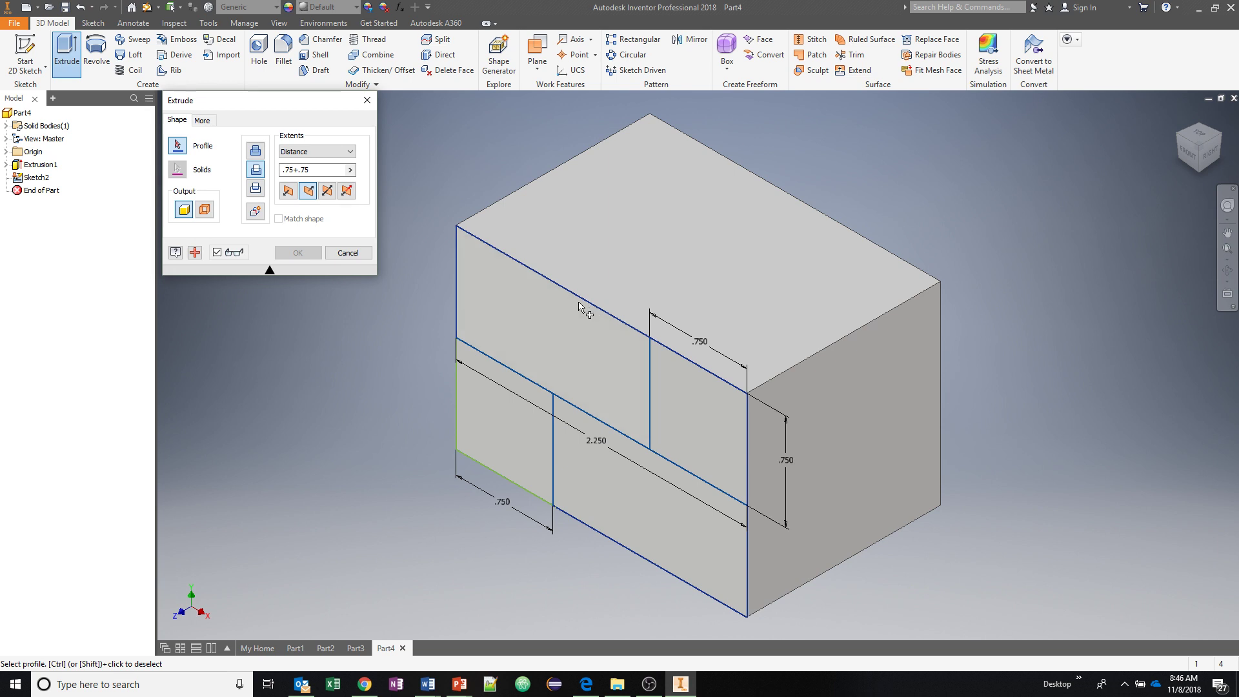
pyautogui.click(546, 326)
pyautogui.click(706, 401)
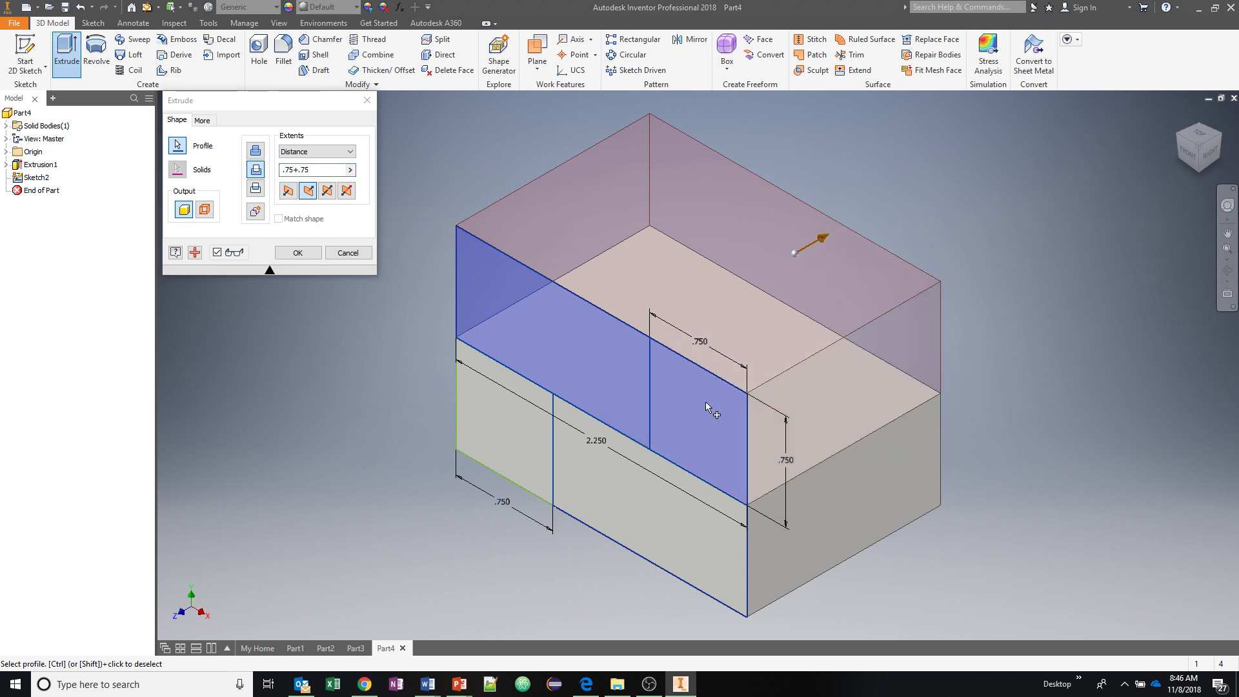
pyautogui.click(667, 513)
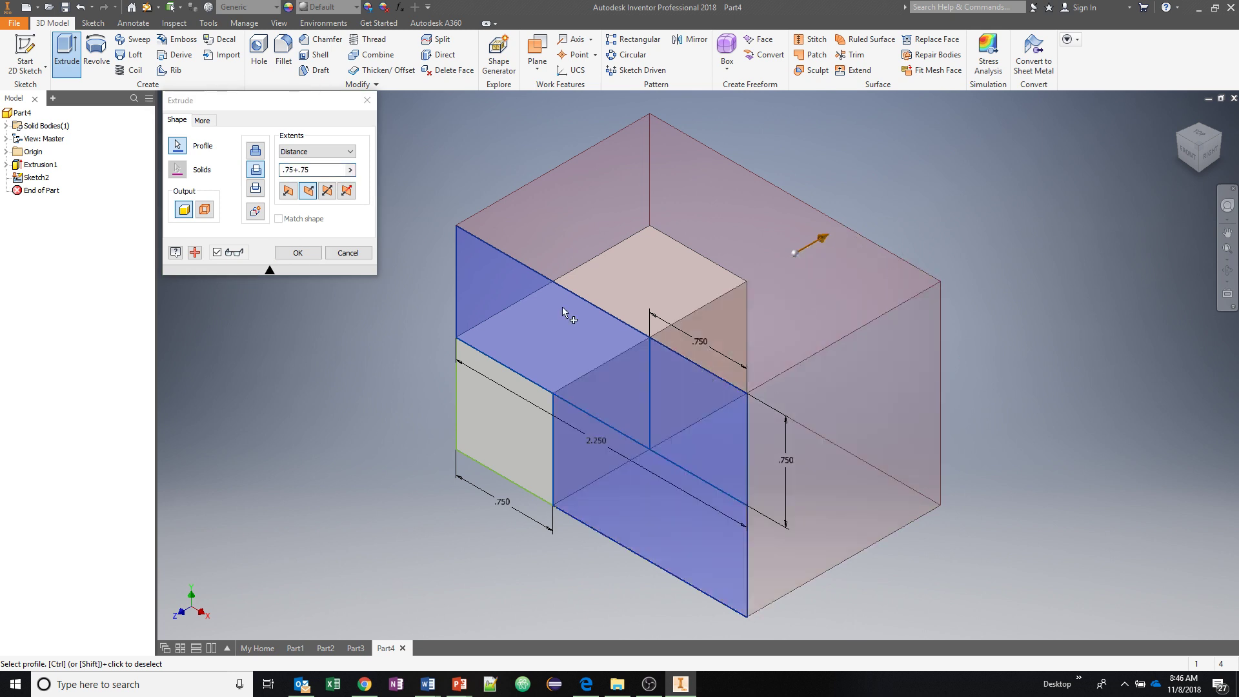
# Set the cut distance to .75 in and complete the Extrude cut
pyautogui.click(329, 168)
pyautogui.click(328, 166)
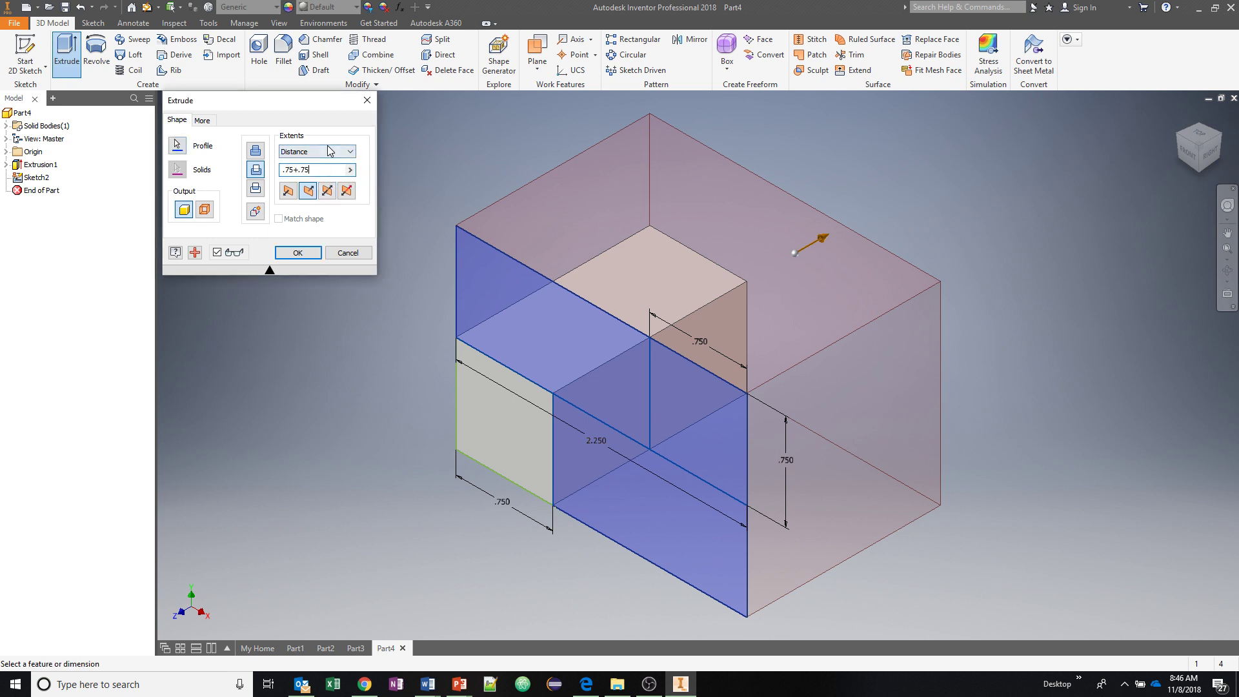
pyautogui.press('BackSpace')
pyautogui.press('BackSpace')
pyautogui.press('BackSpace')
pyautogui.press('BackSpace')
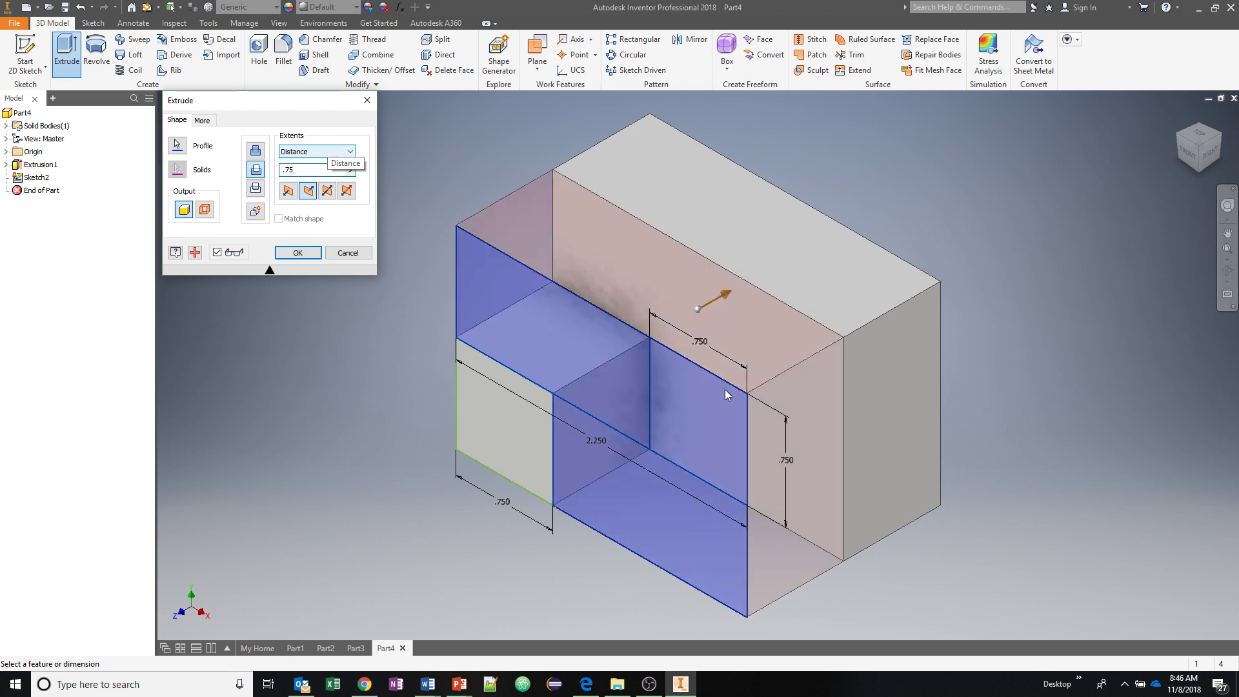
pyautogui.click(298, 253)
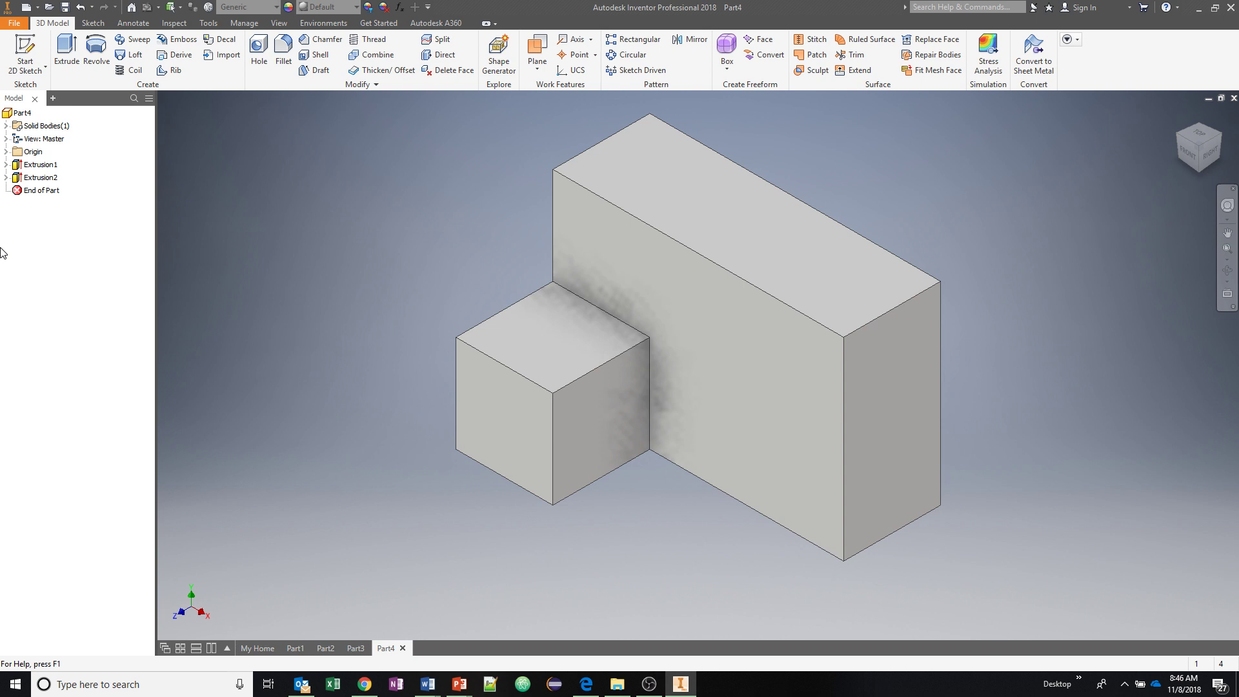
# Turn on the visibility of Sketch2 under Extrusion2 so it can be reused
pyautogui.click(6, 177)
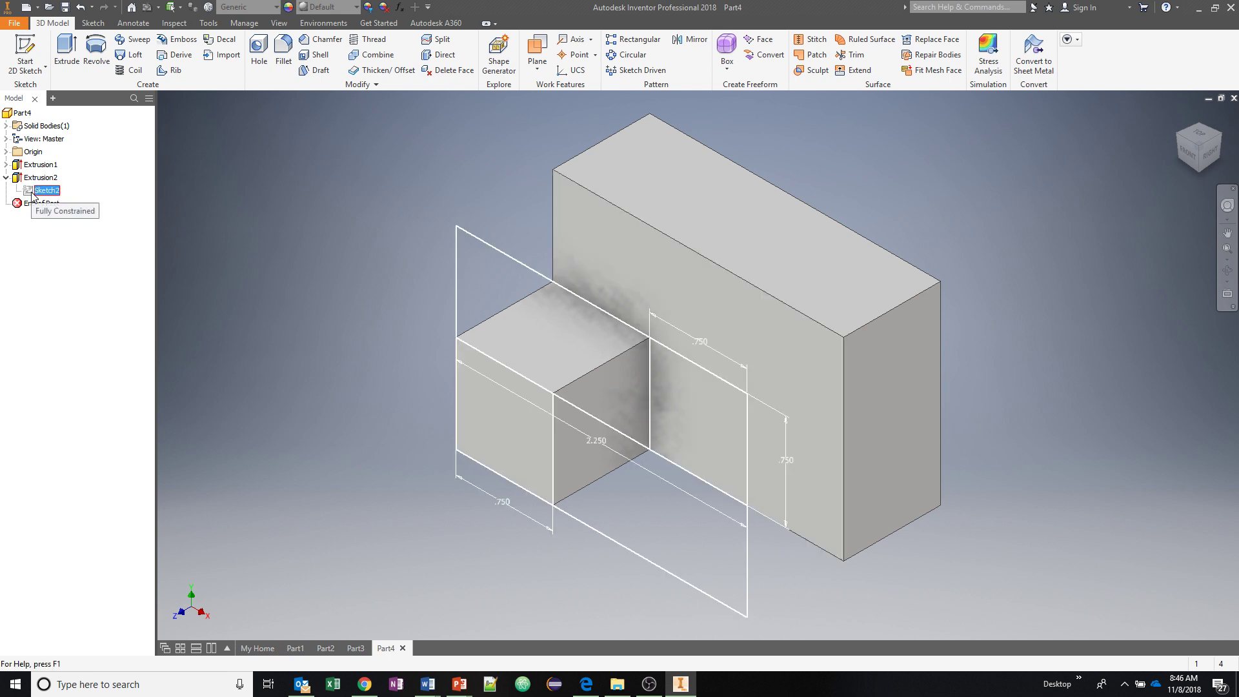
pyautogui.rightClick(31, 193)
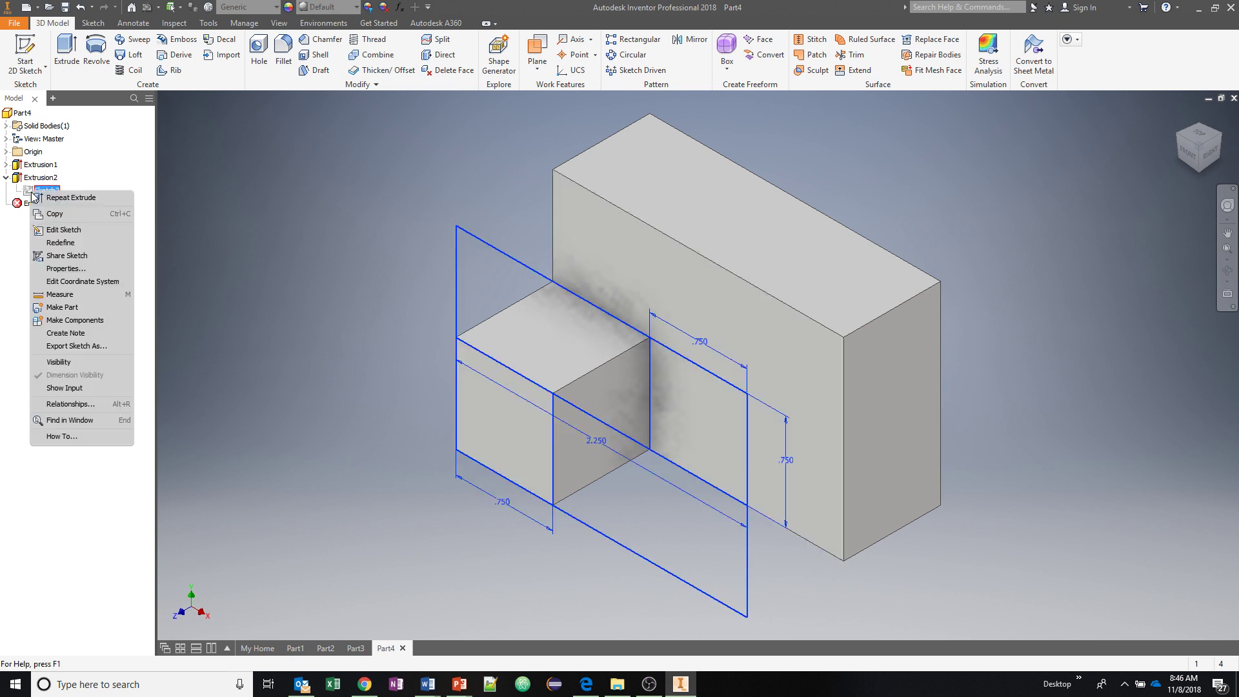
pyautogui.click(59, 363)
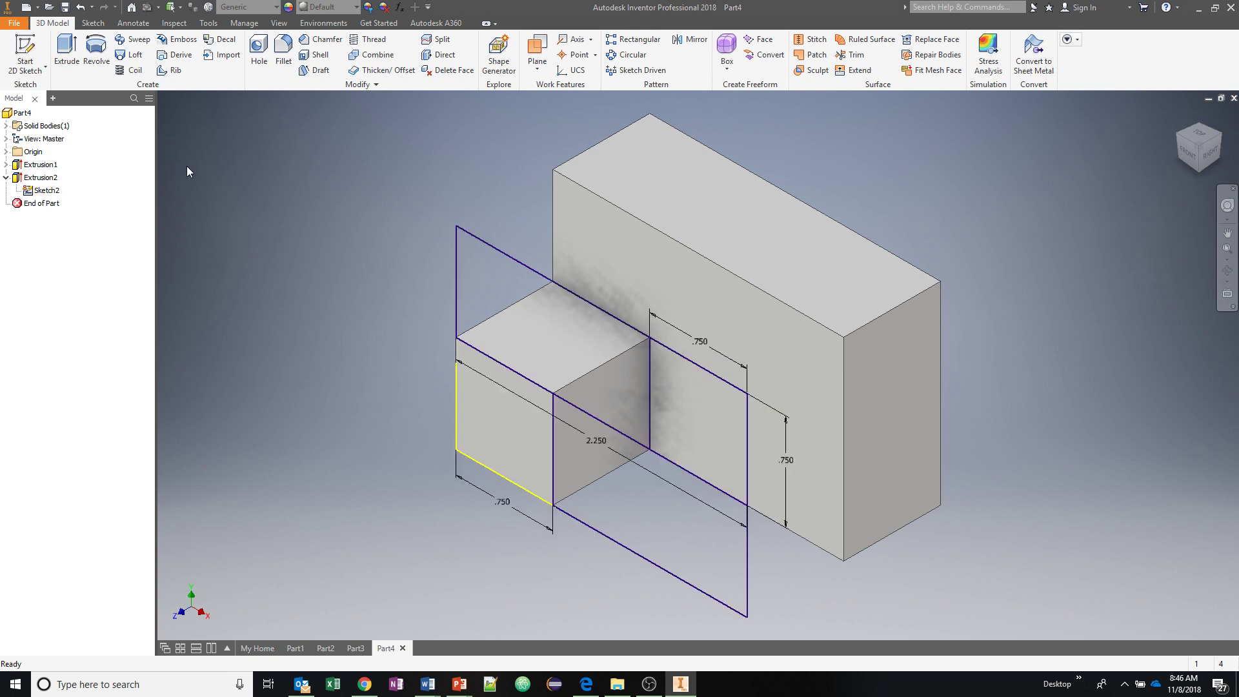
# Extrude the .75 in upper-right square of Sketch2 as a cut with its extents set to All
pyautogui.click(27, 192)
pyautogui.click(27, 191)
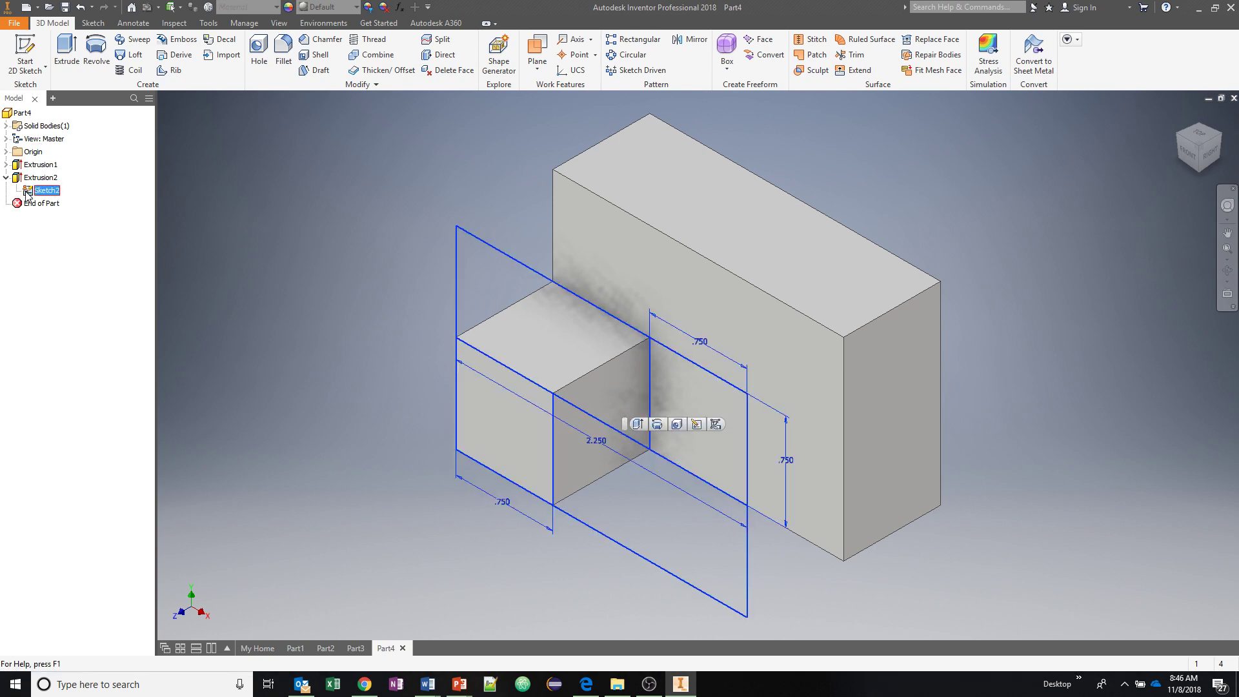
pyautogui.click(68, 56)
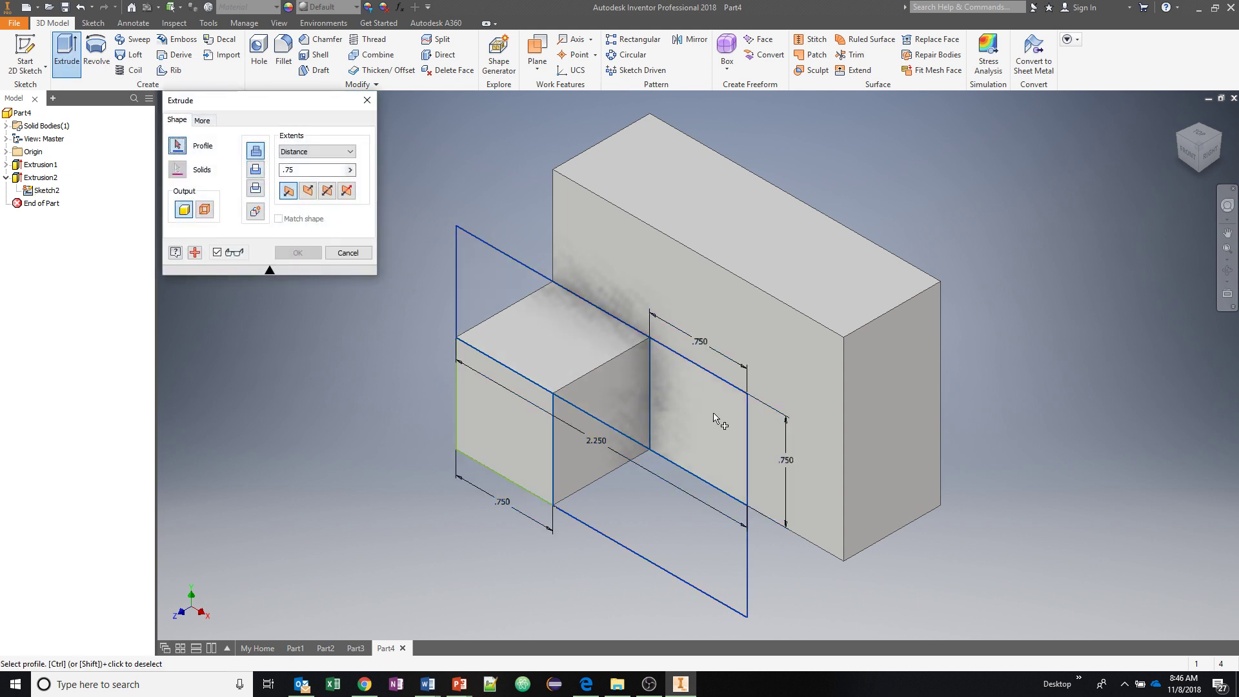
pyautogui.click(257, 170)
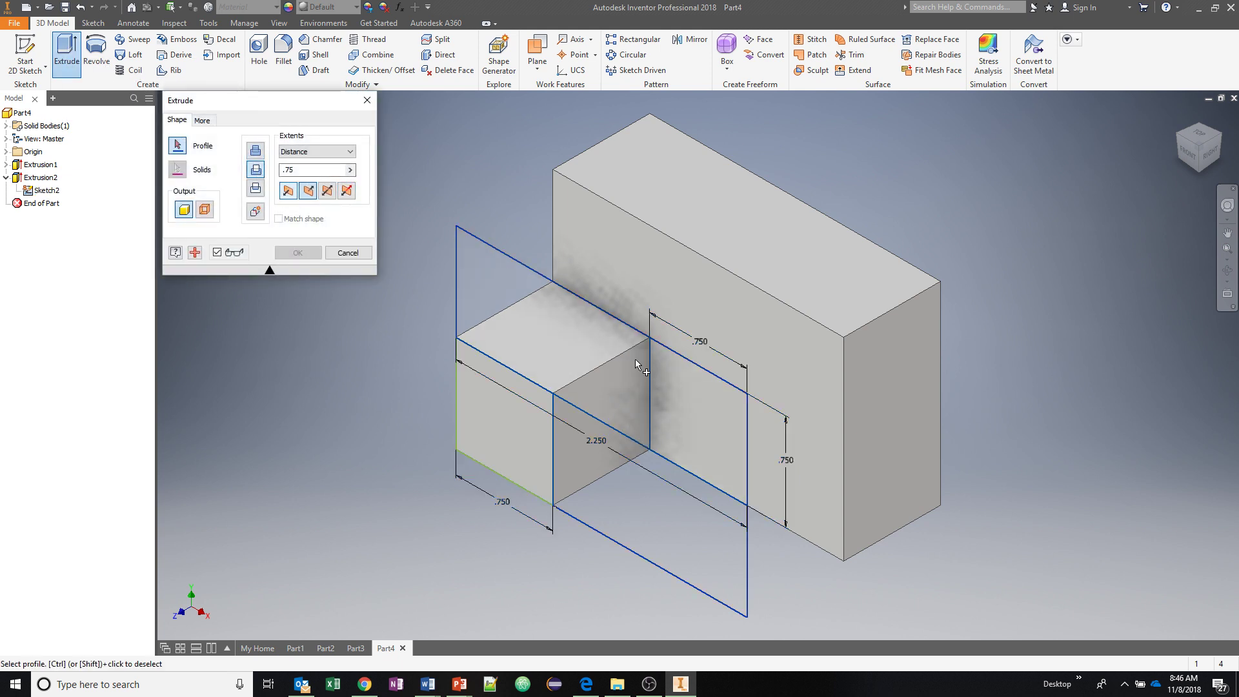
pyautogui.click(677, 397)
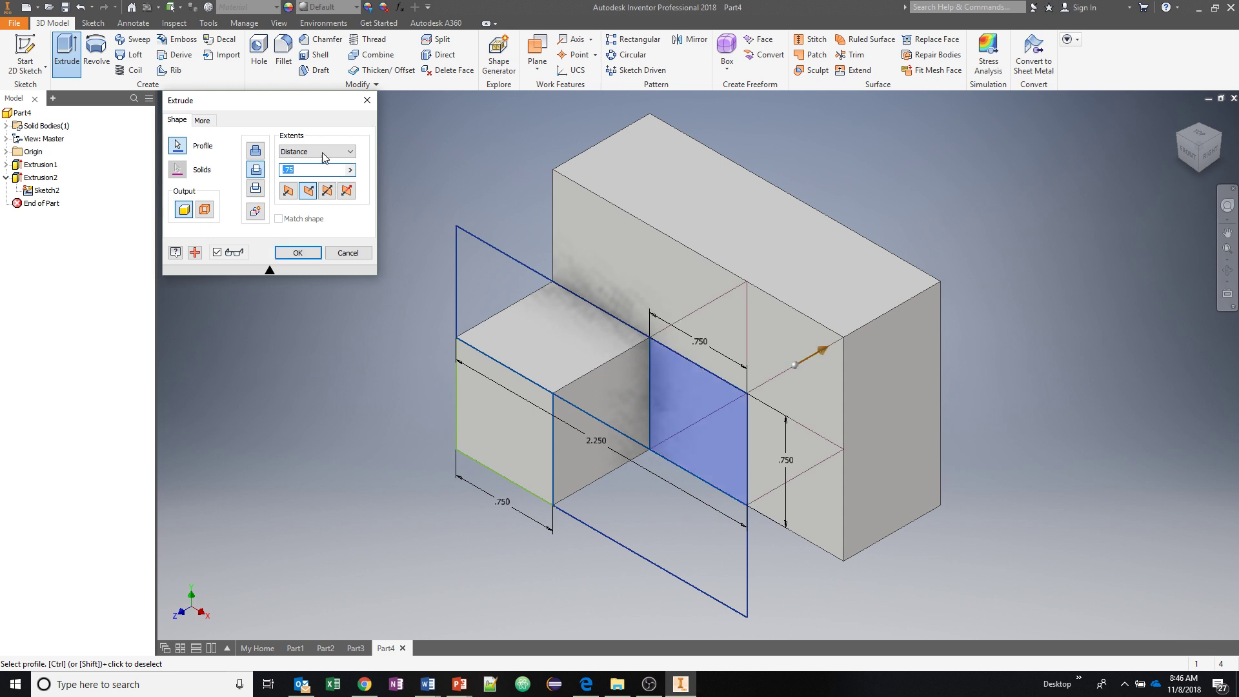
pyautogui.click(353, 152)
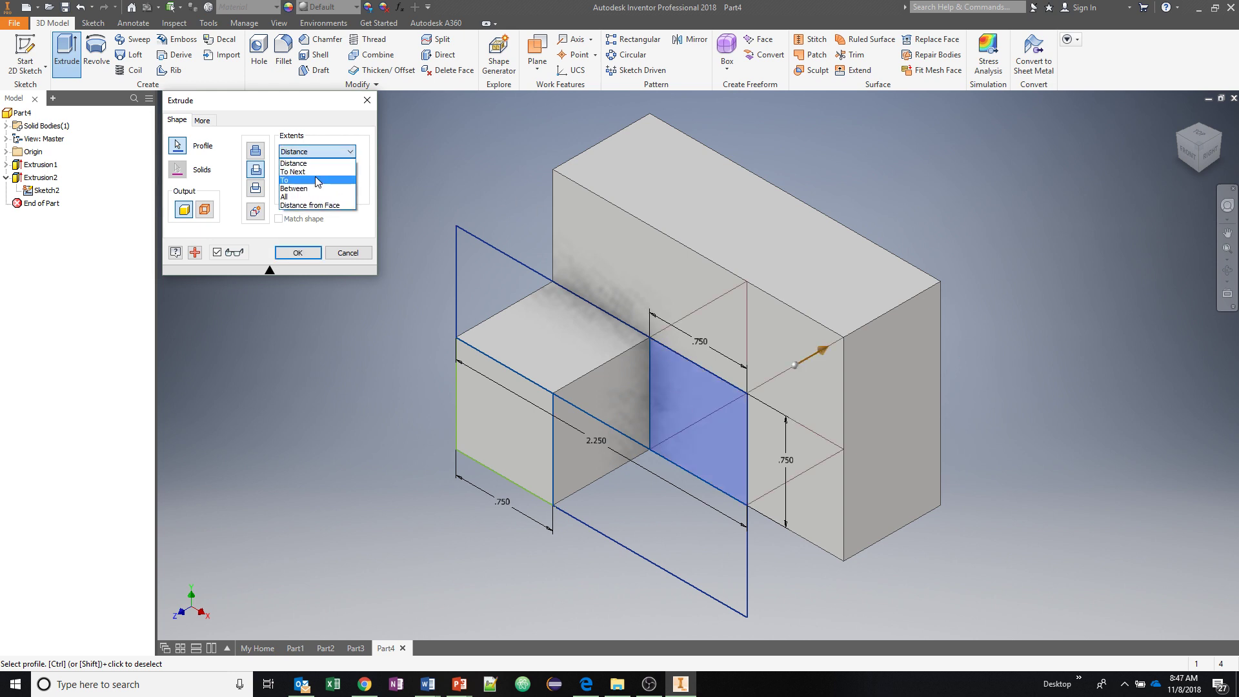
pyautogui.click(304, 196)
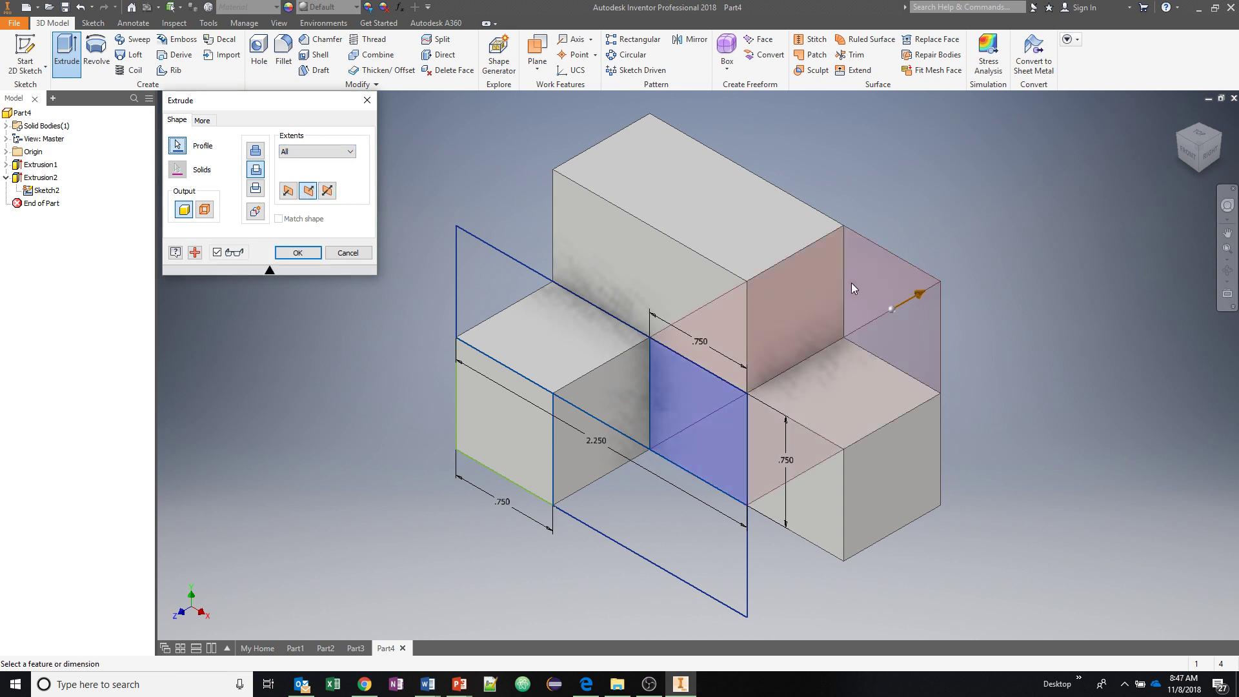
pyautogui.click(298, 252)
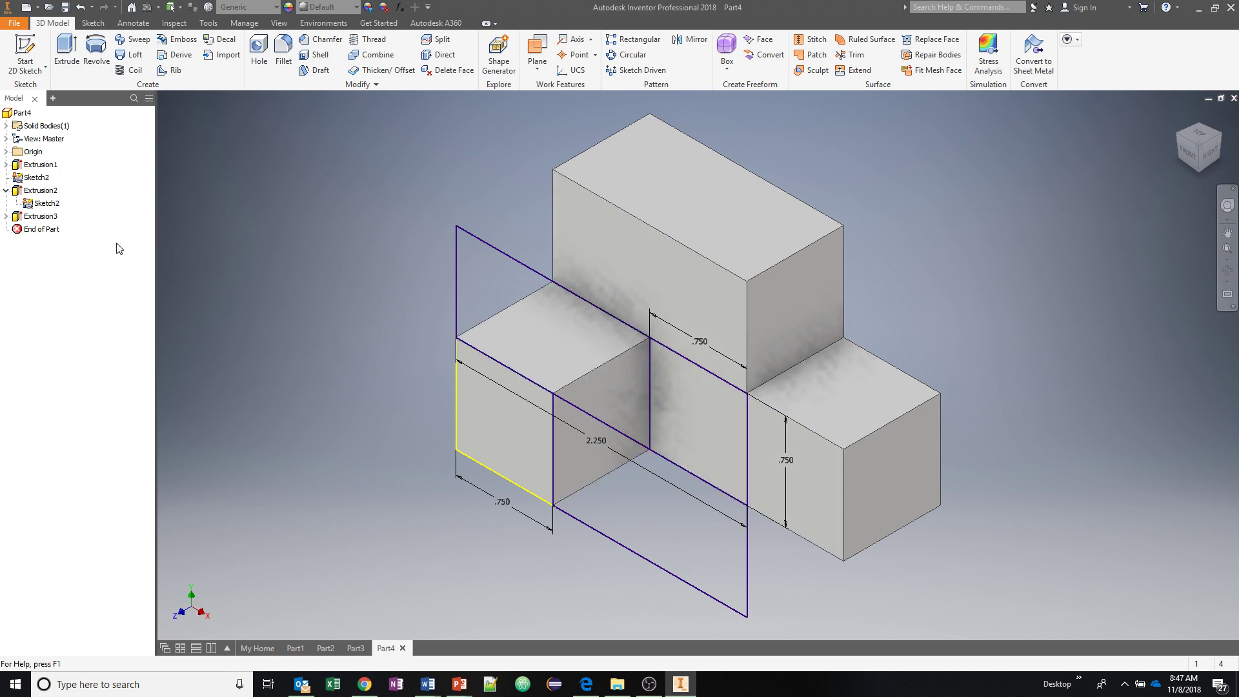
# Turn off the visibility of Sketch2
pyautogui.rightClick(31, 204)
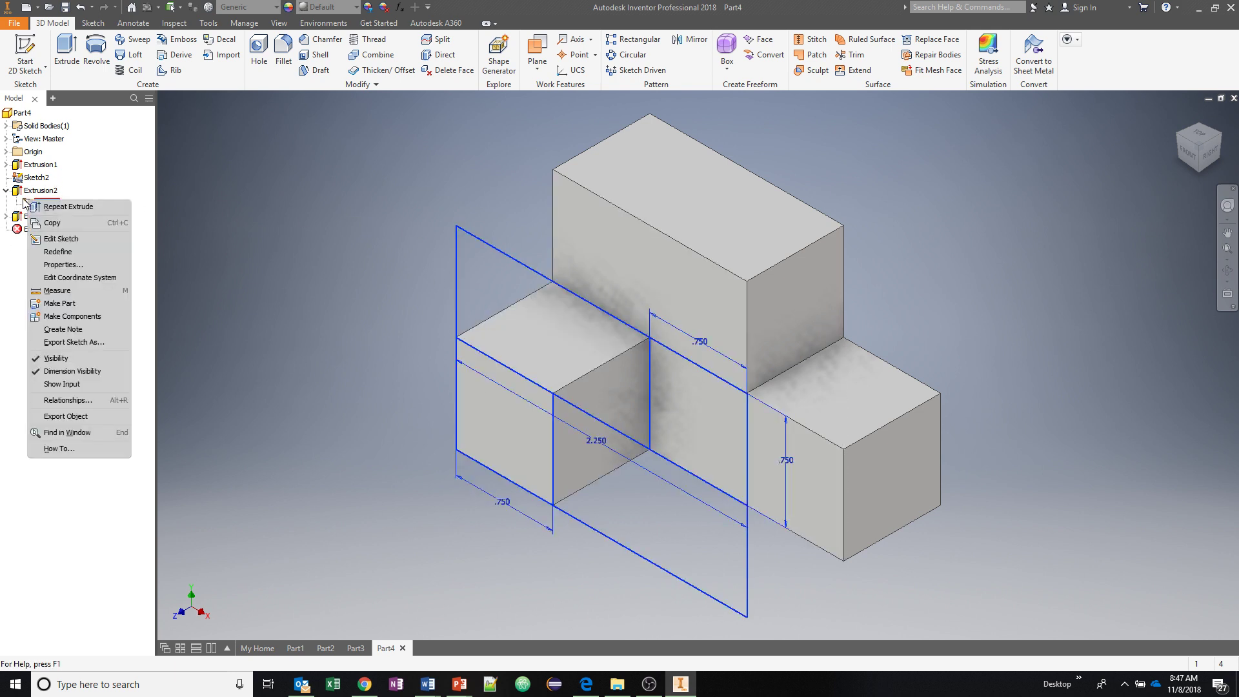
pyautogui.click(60, 358)
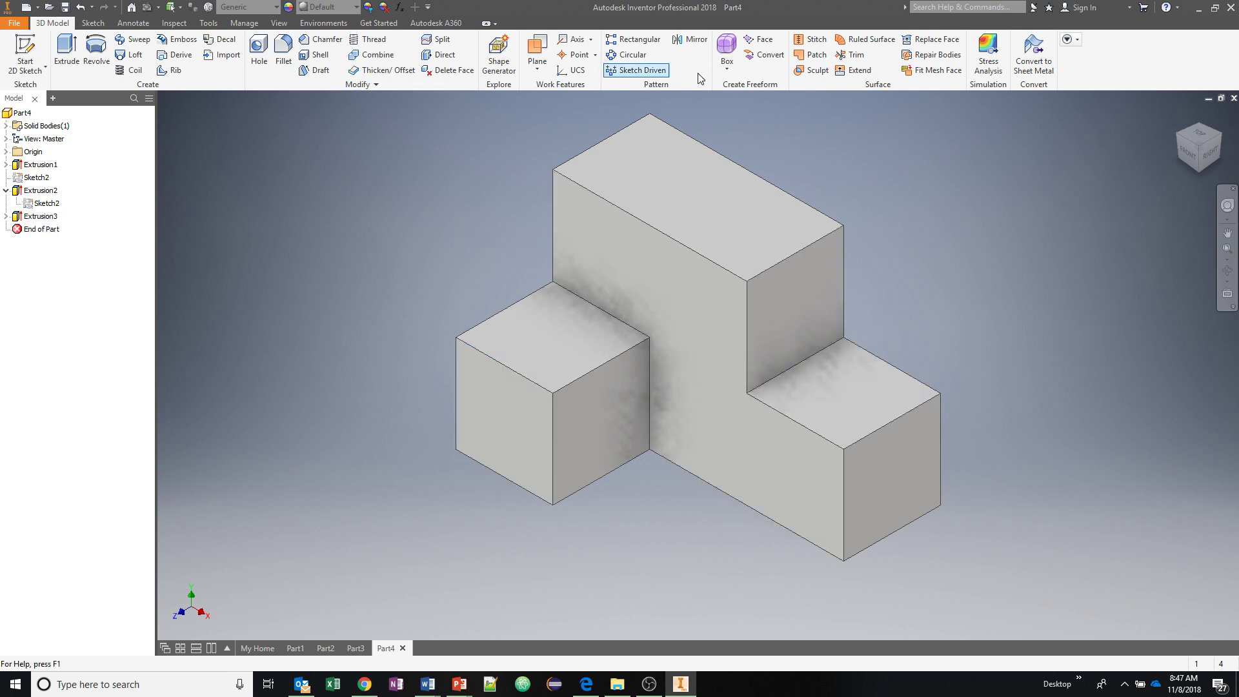
pyautogui.click(649, 686)
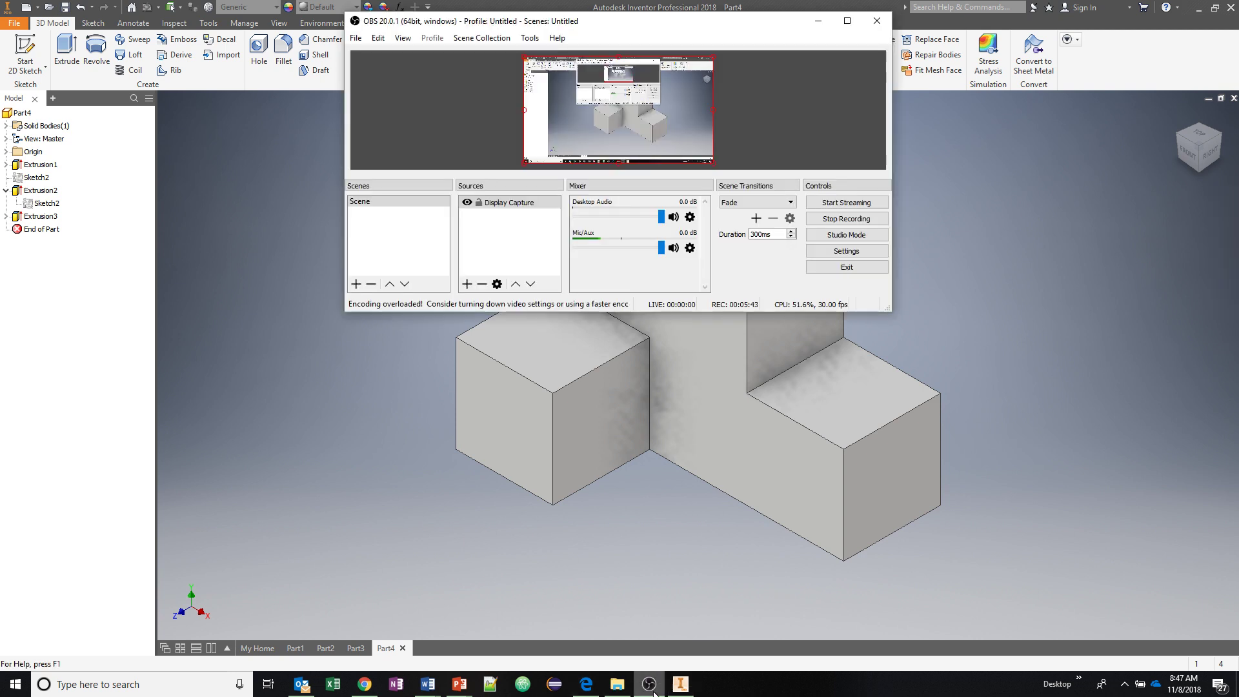